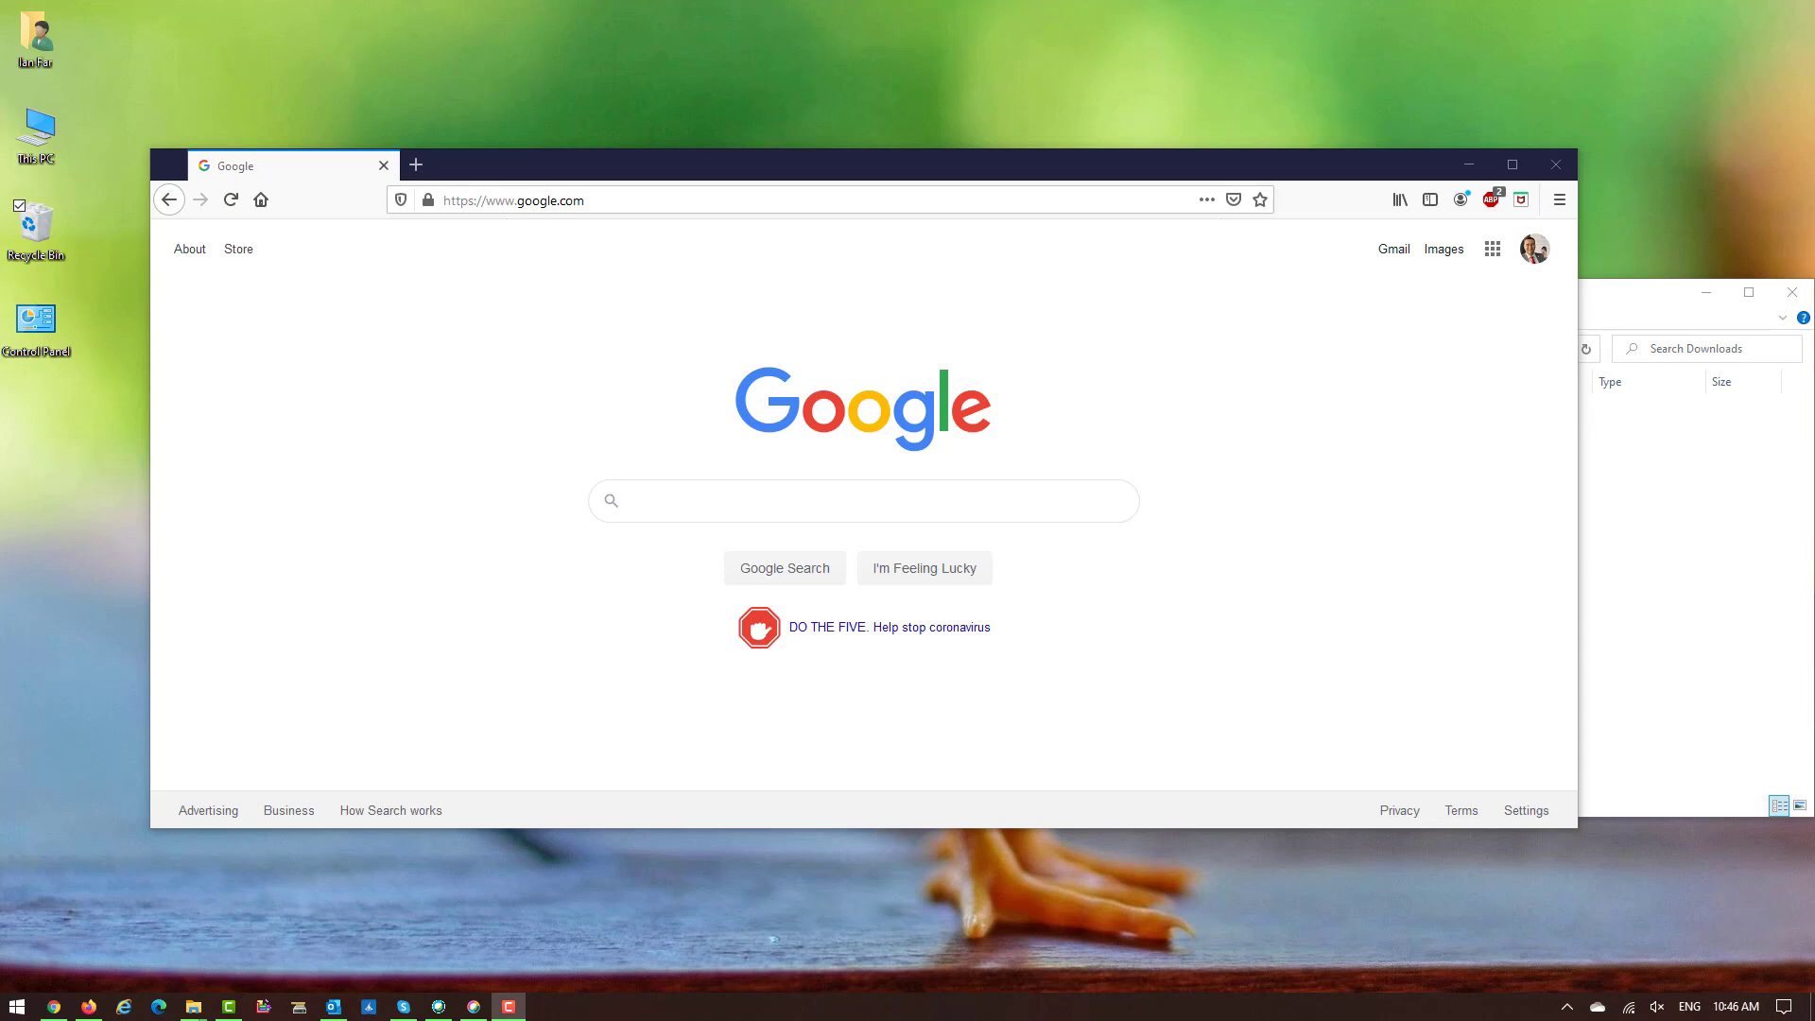
Google 'adobe creative cloud download' and scroll to the Download Adobe Creative Cloud apps result.
left_click(718, 504)
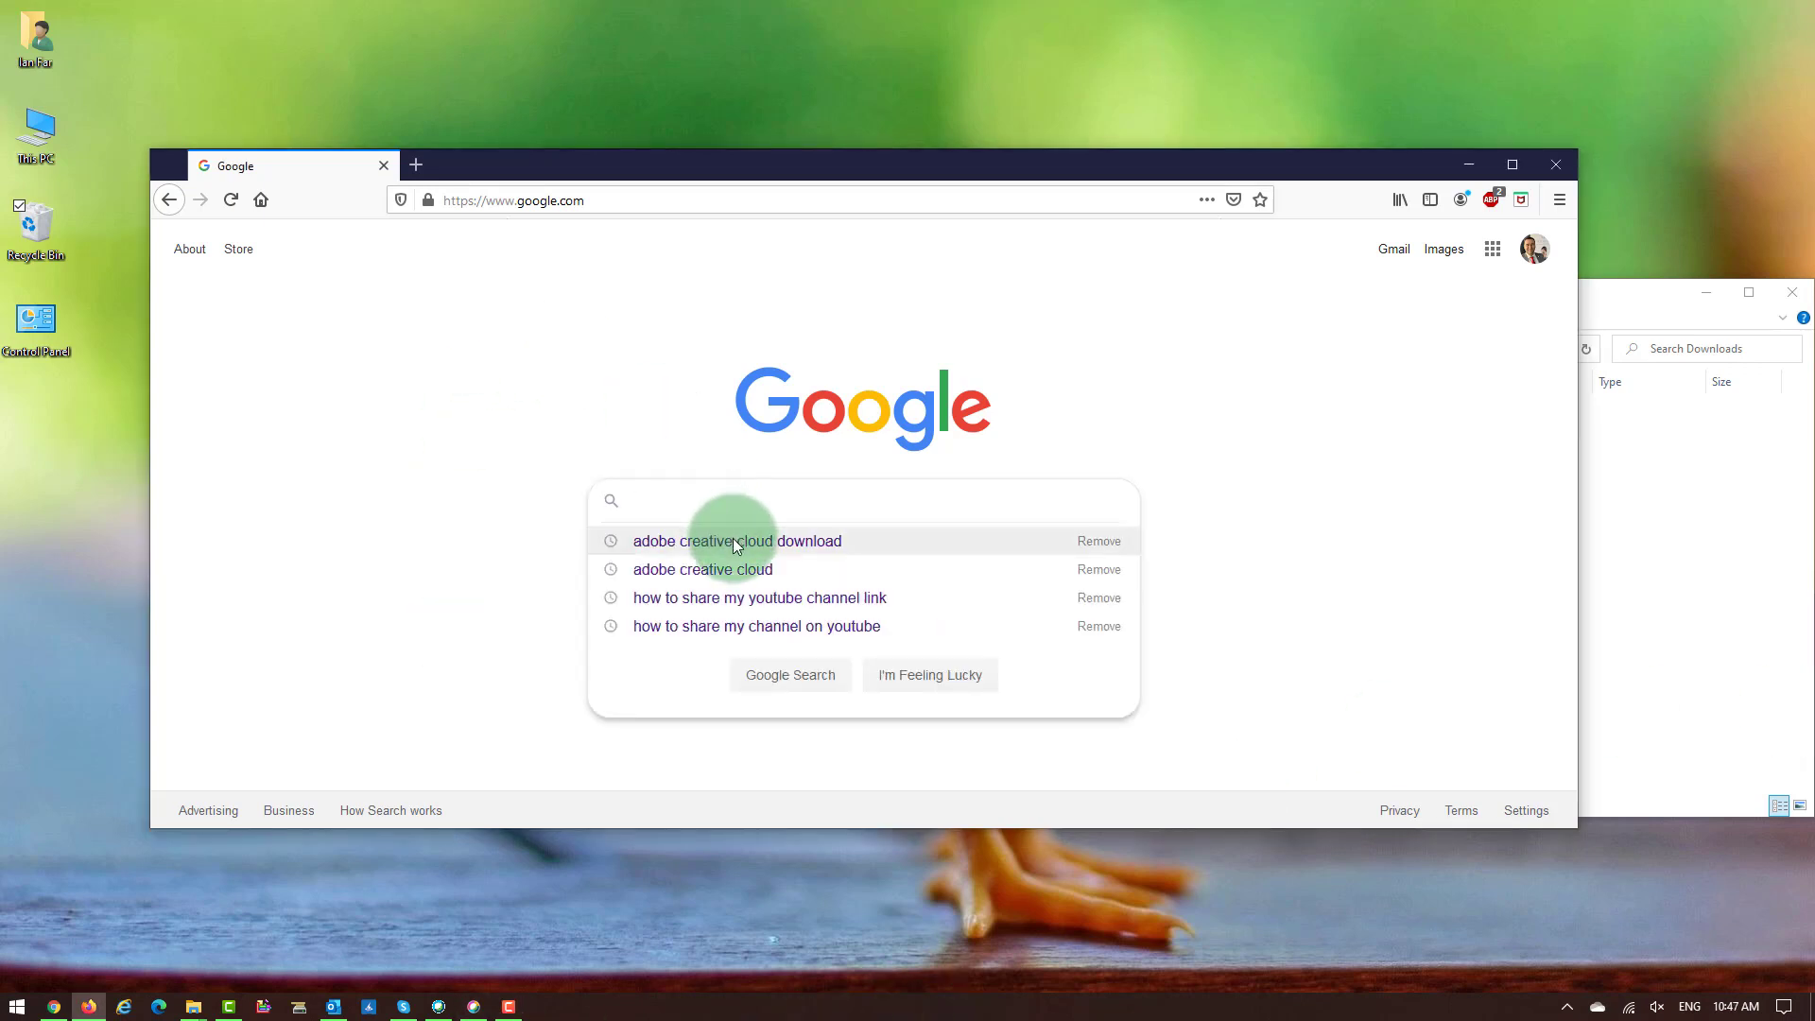
left_click(734, 539)
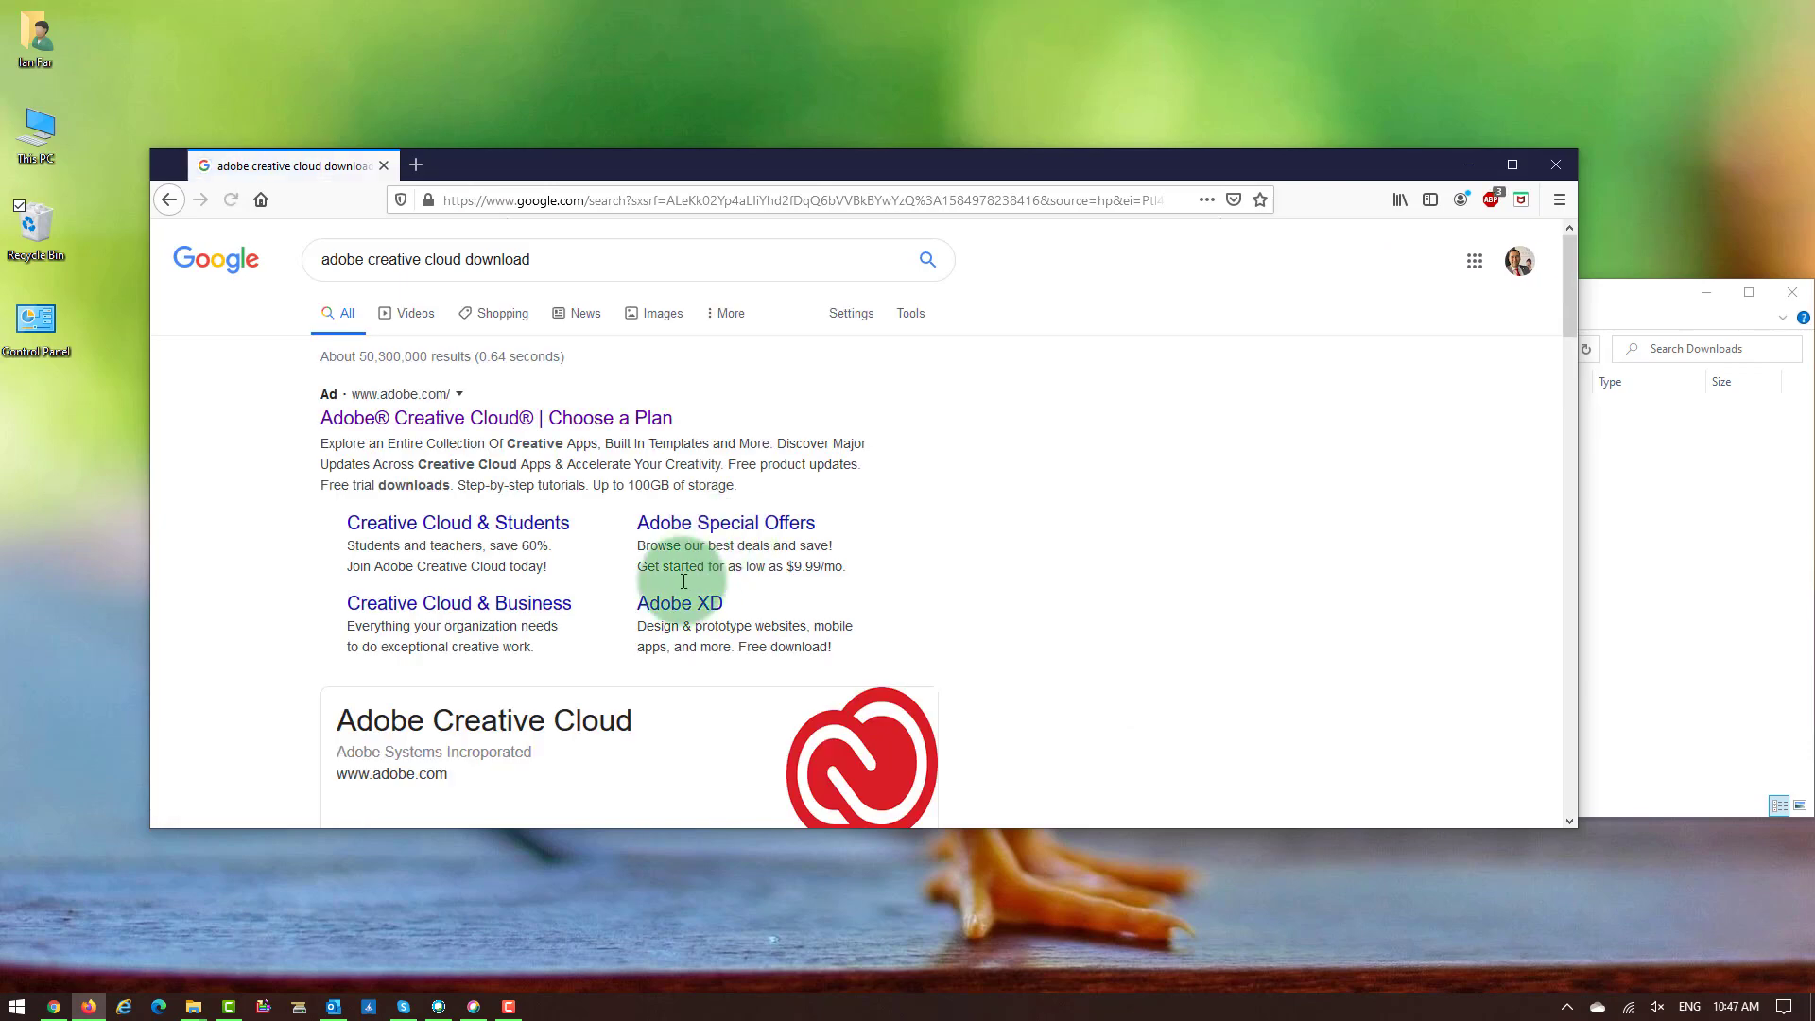
scroll(684, 587, "down", 1)
scroll(685, 587, "down", 5)
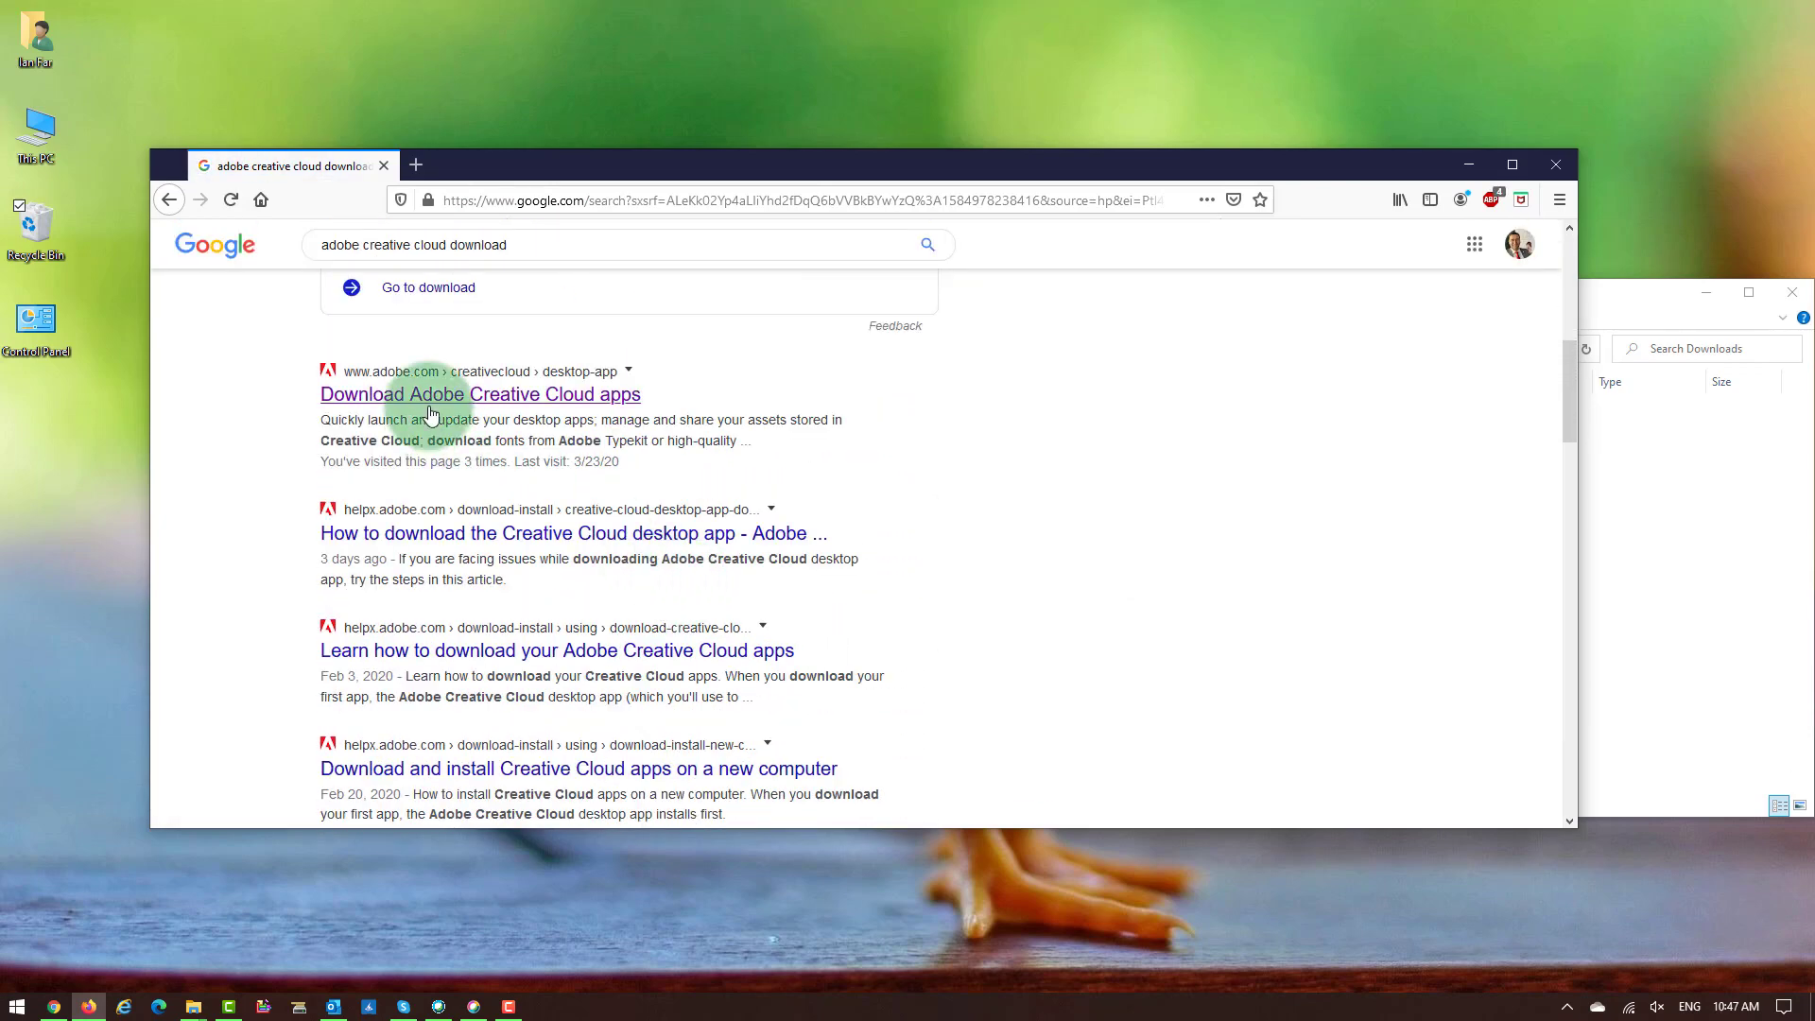
Open the Creative Cloud apps download page, choose Sign In and enter the college e-mail address.
left_click(430, 408)
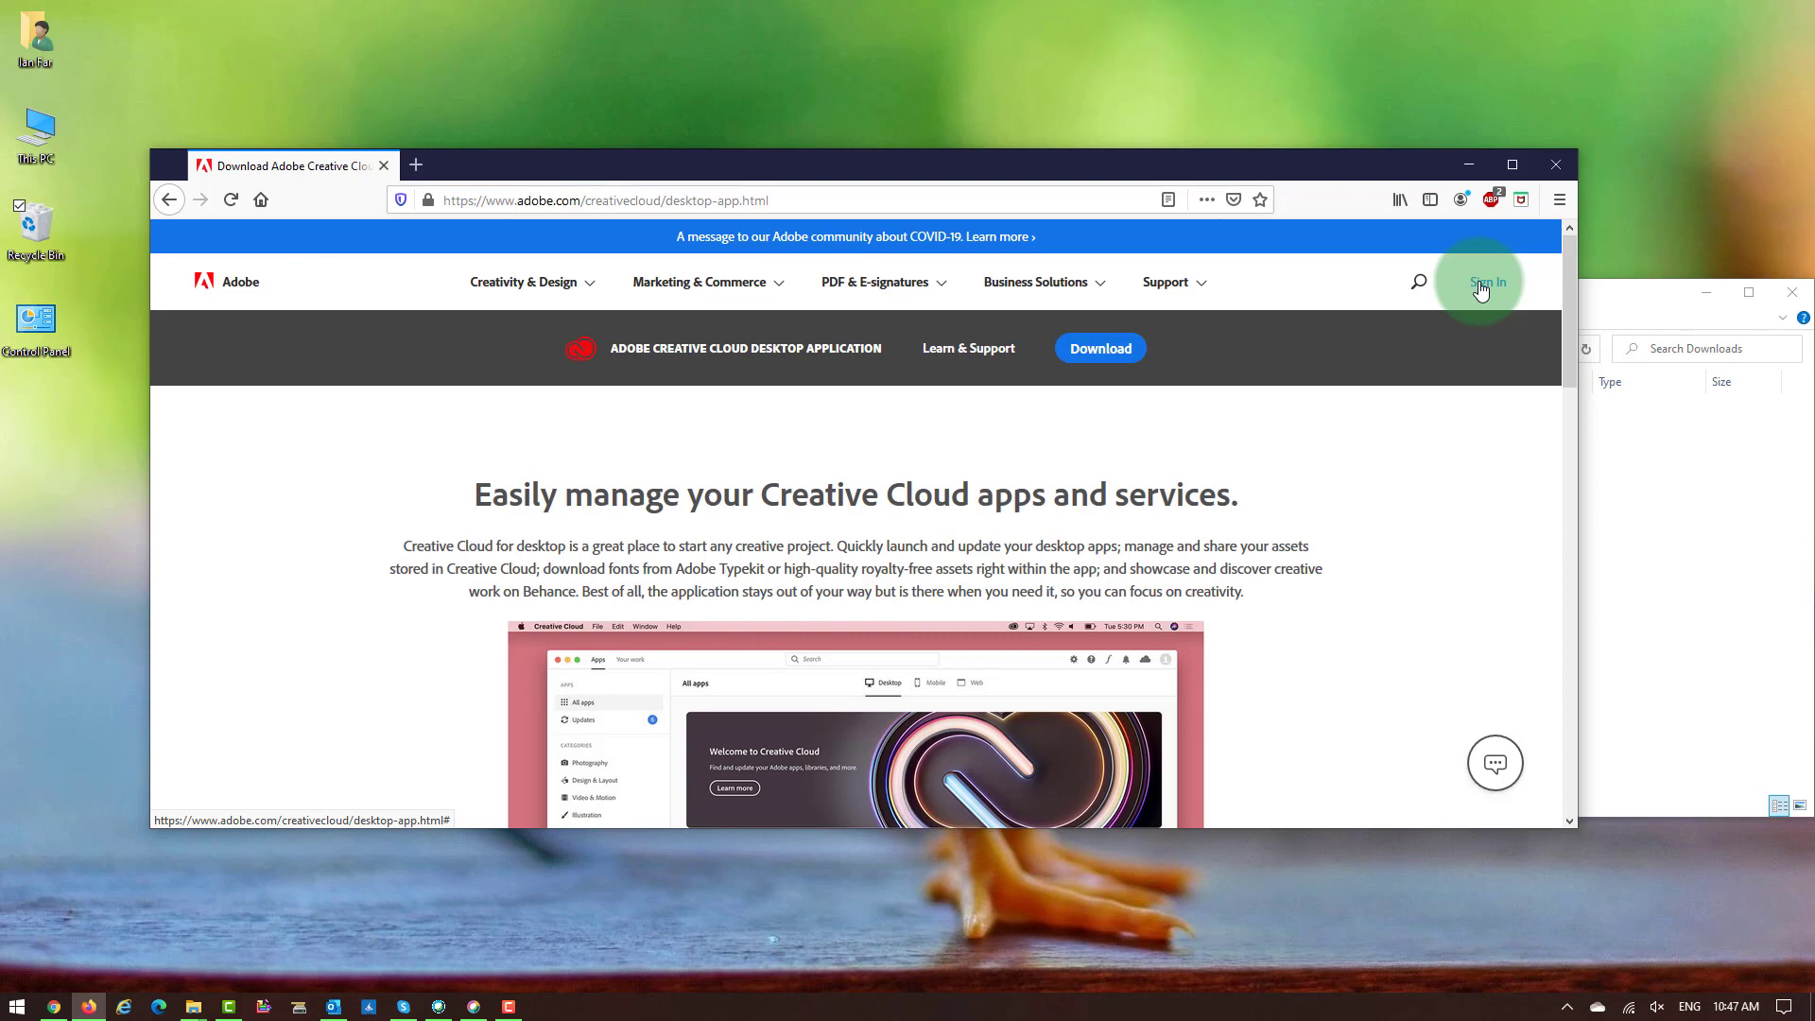
left_click(1481, 290)
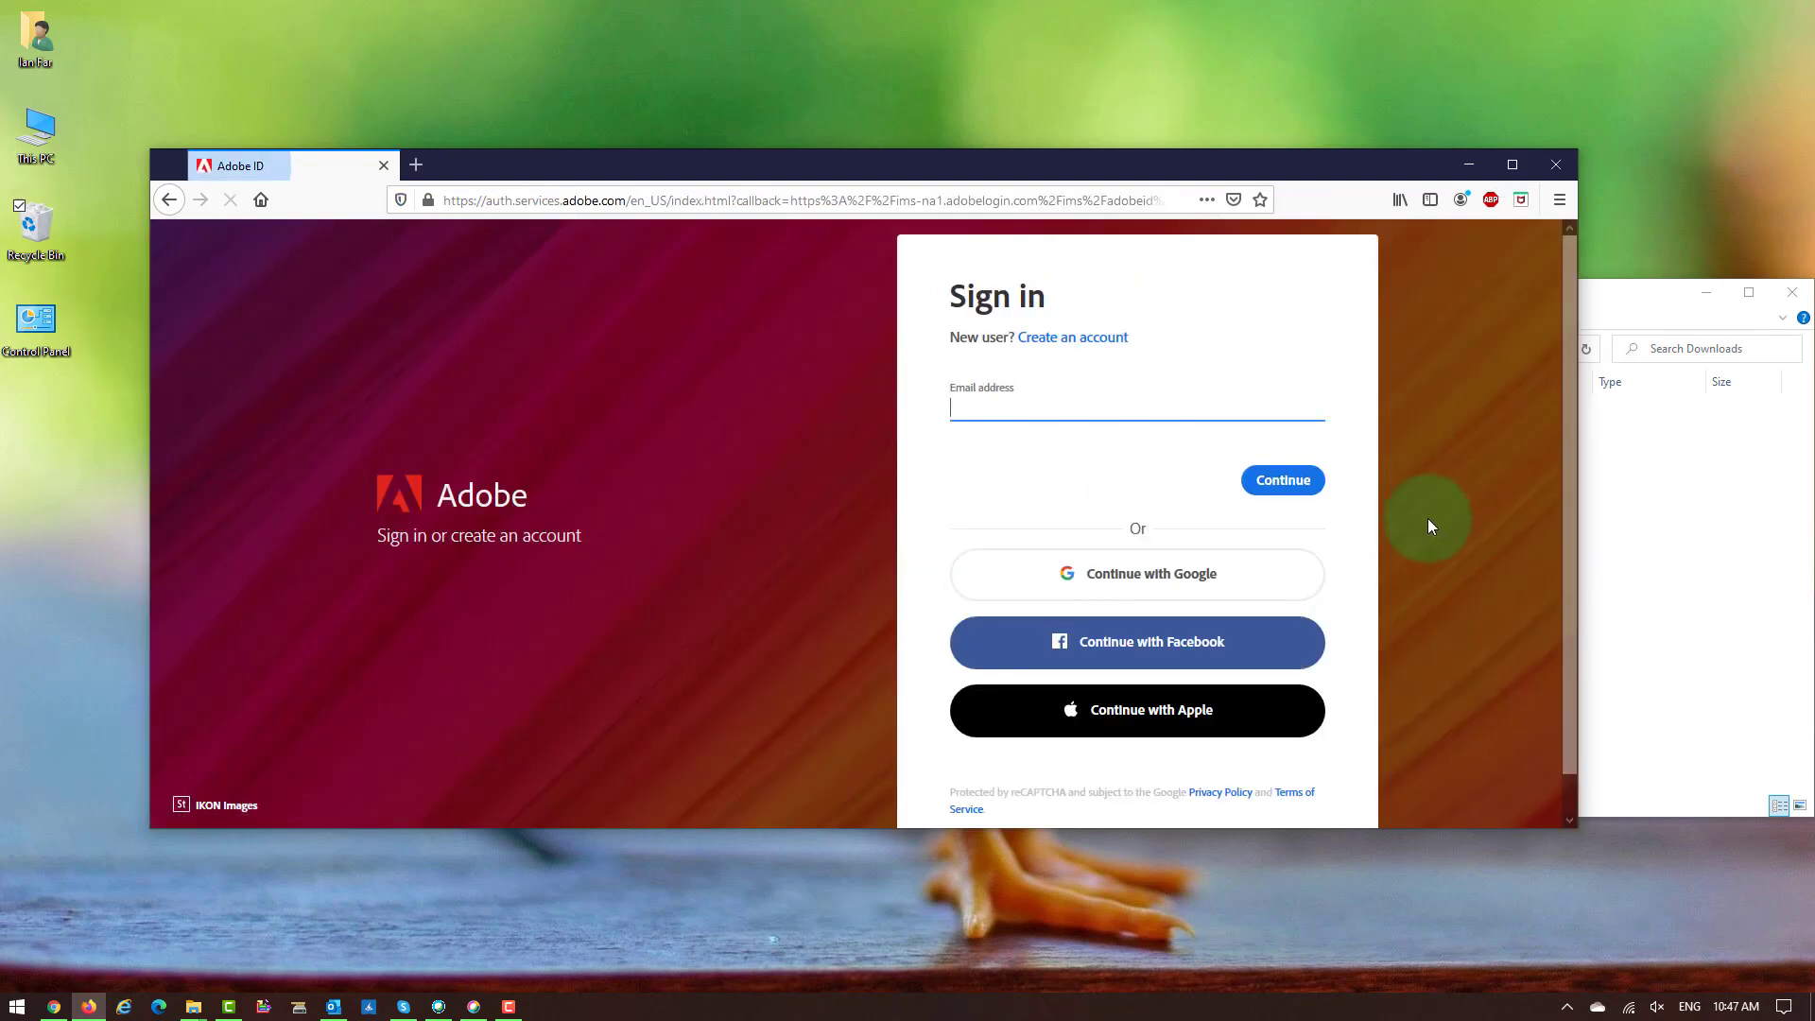
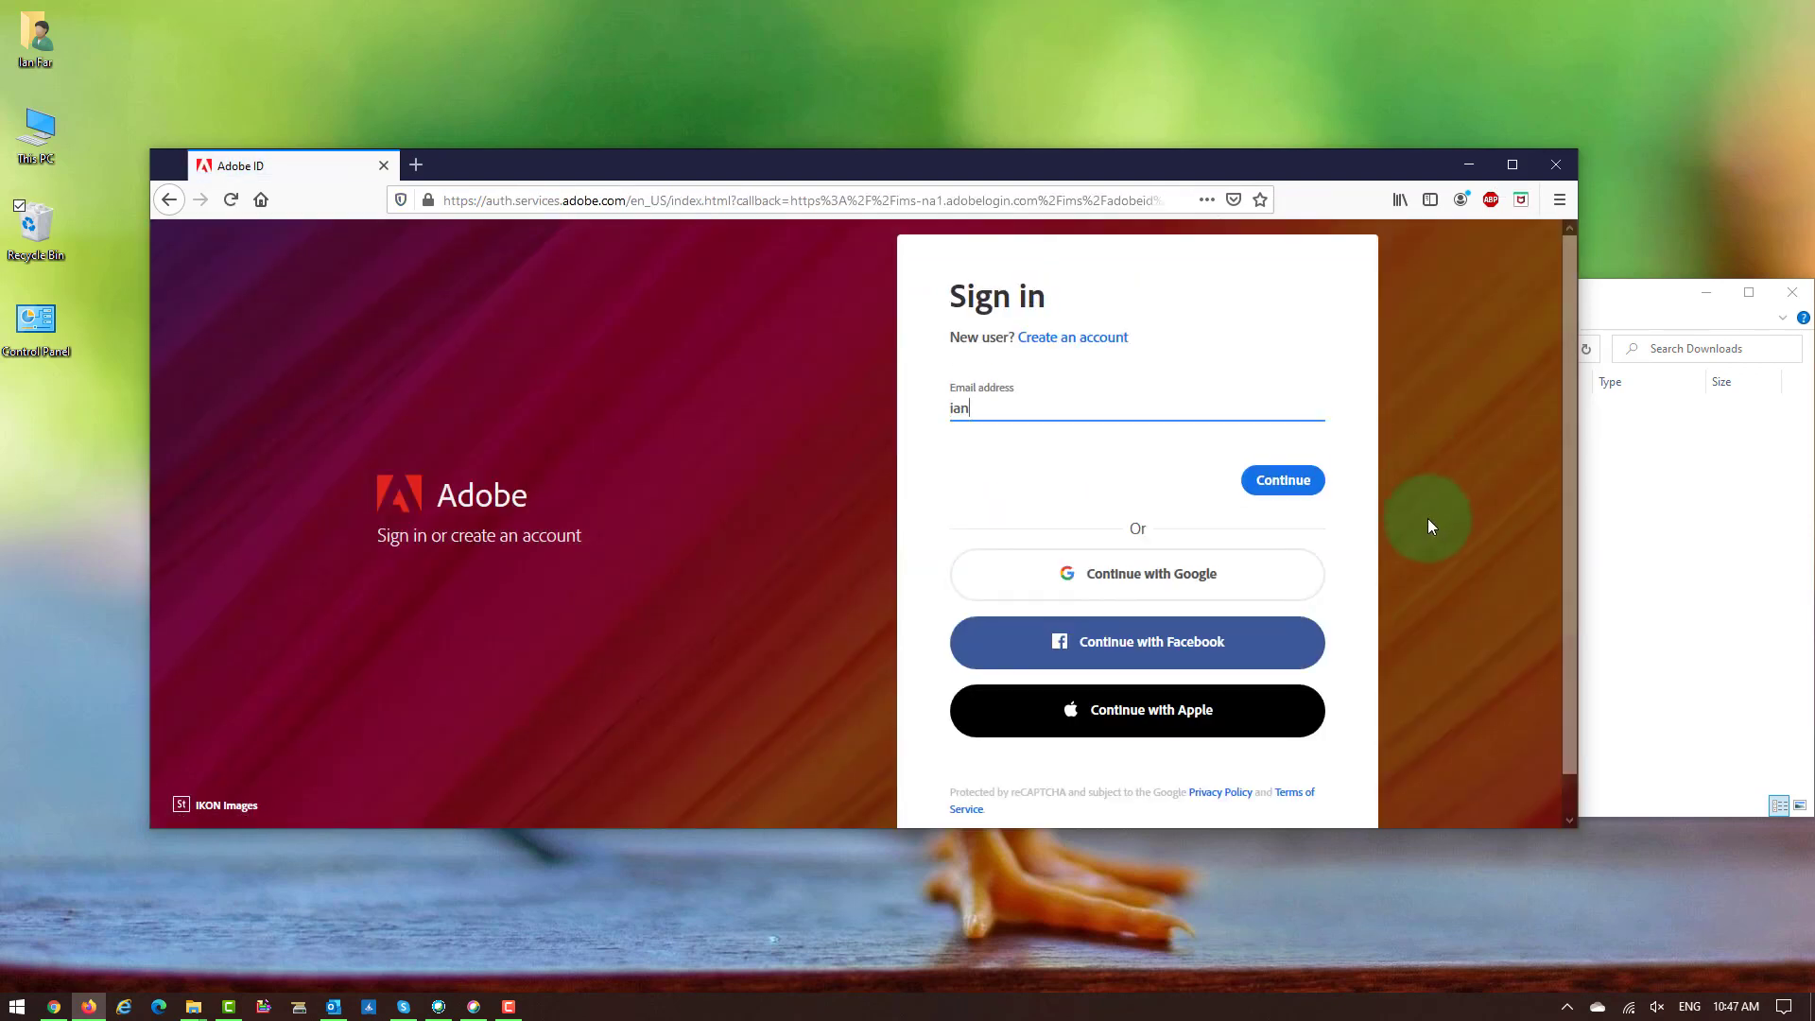
Submit the e-mail and log in to HCC with the college username and password.
left_click(1281, 479)
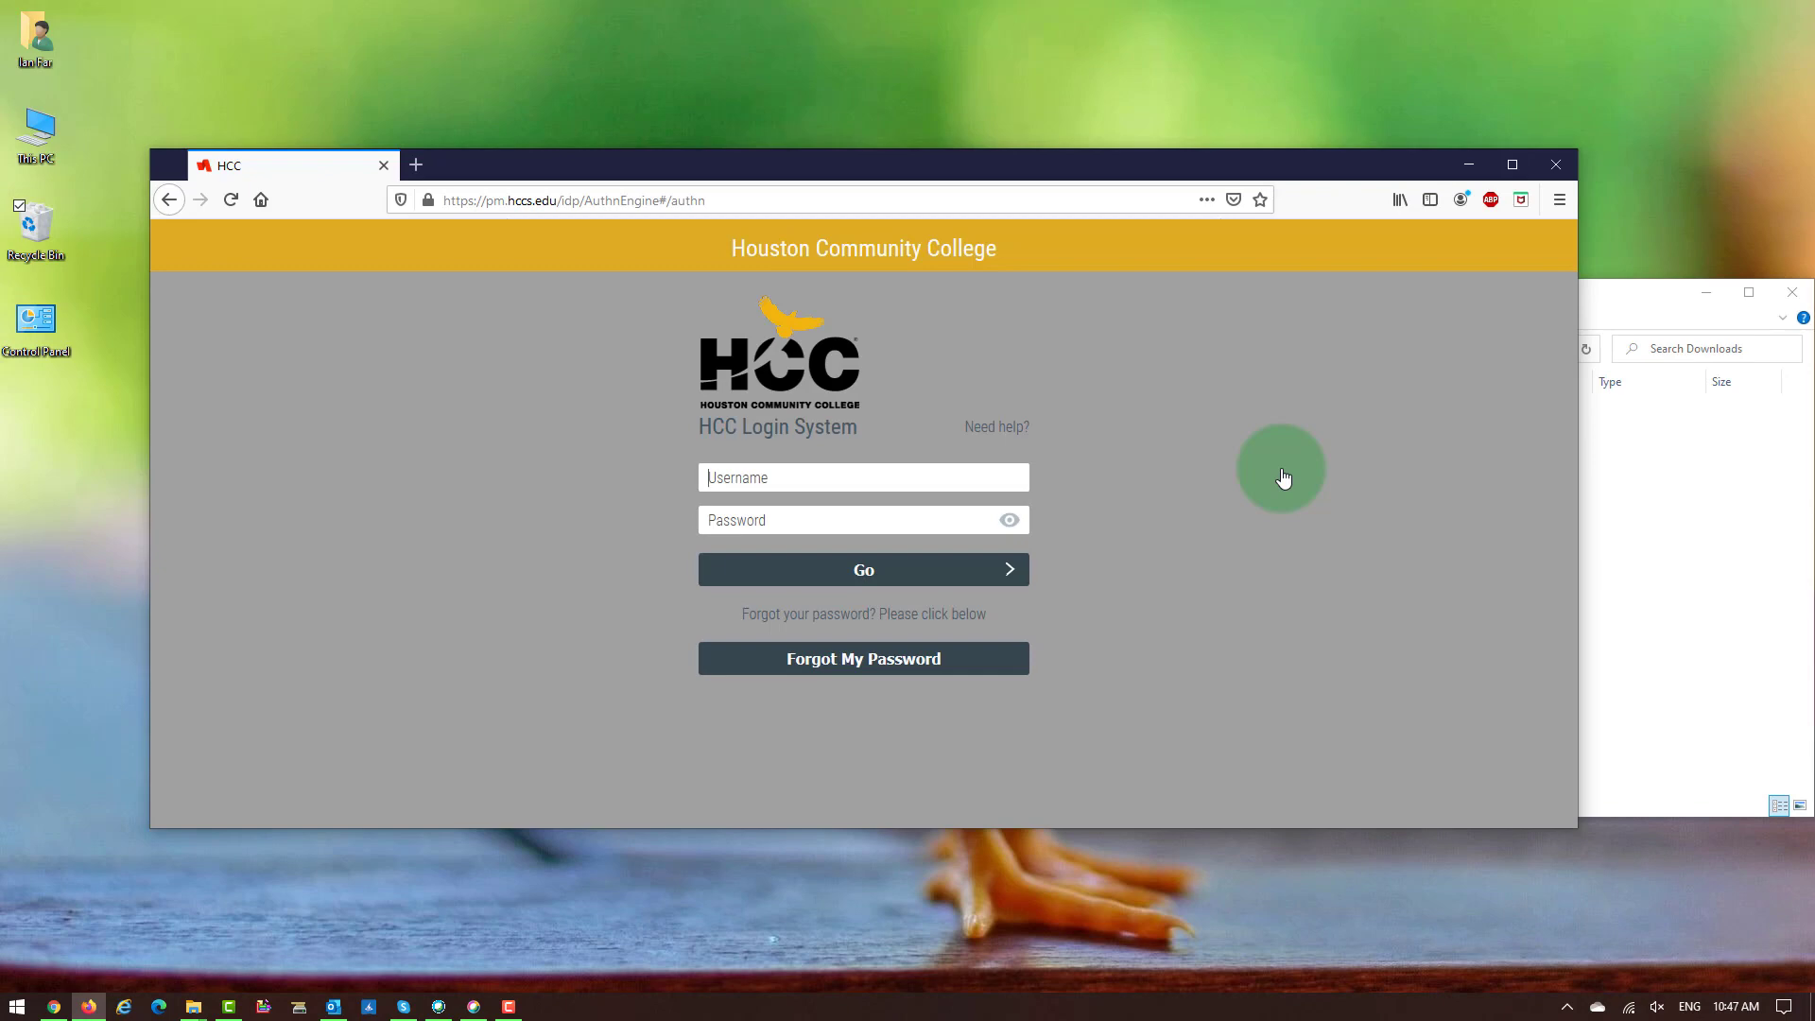
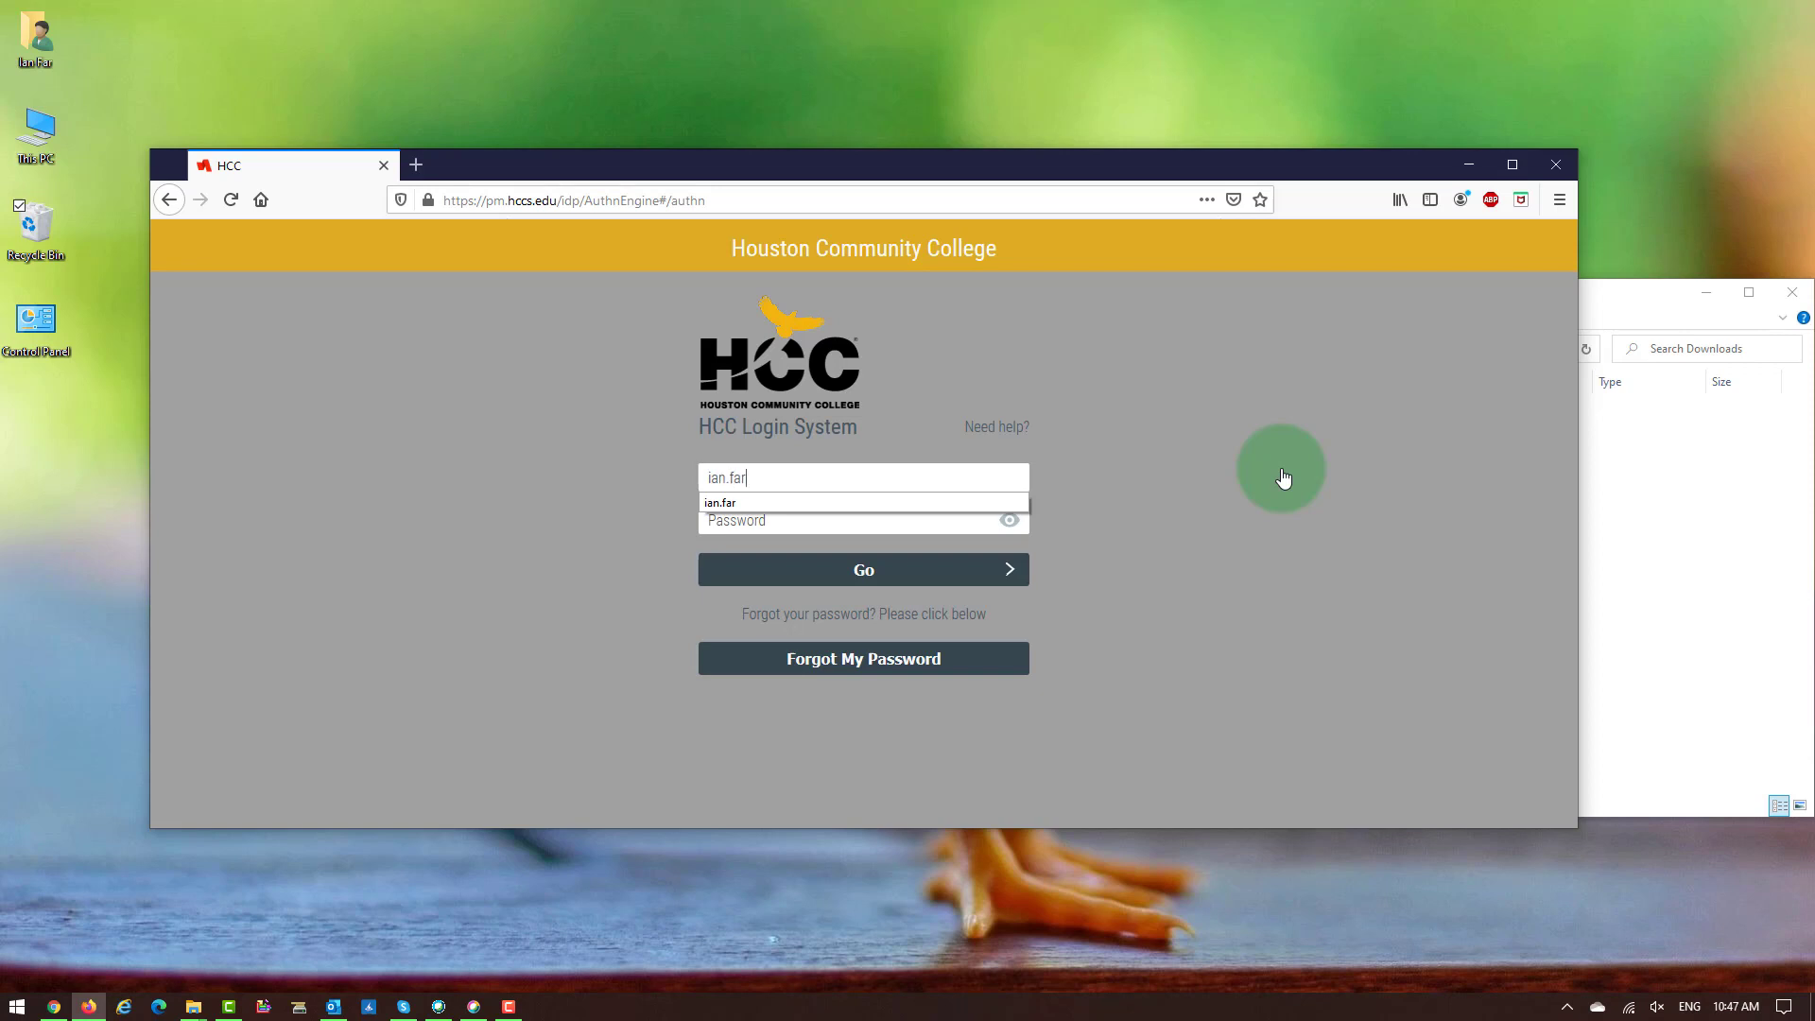
key("Tab")
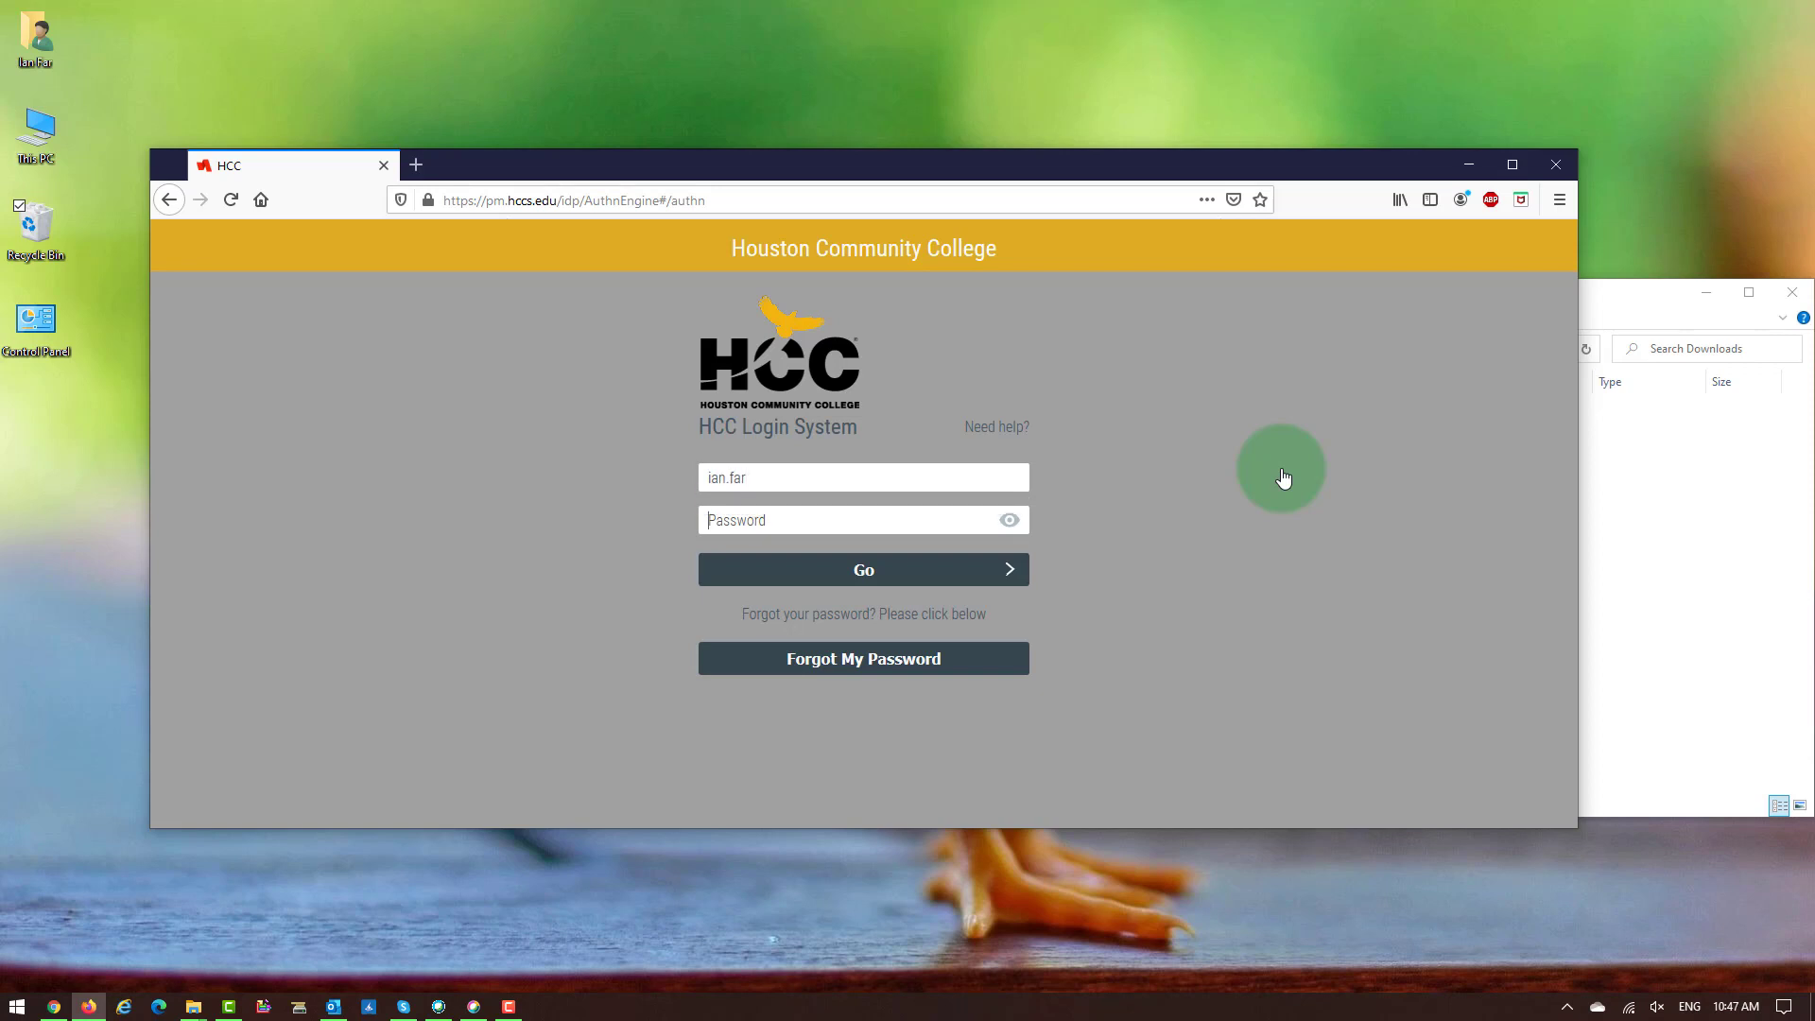
type("•••••••••")
key("Return")
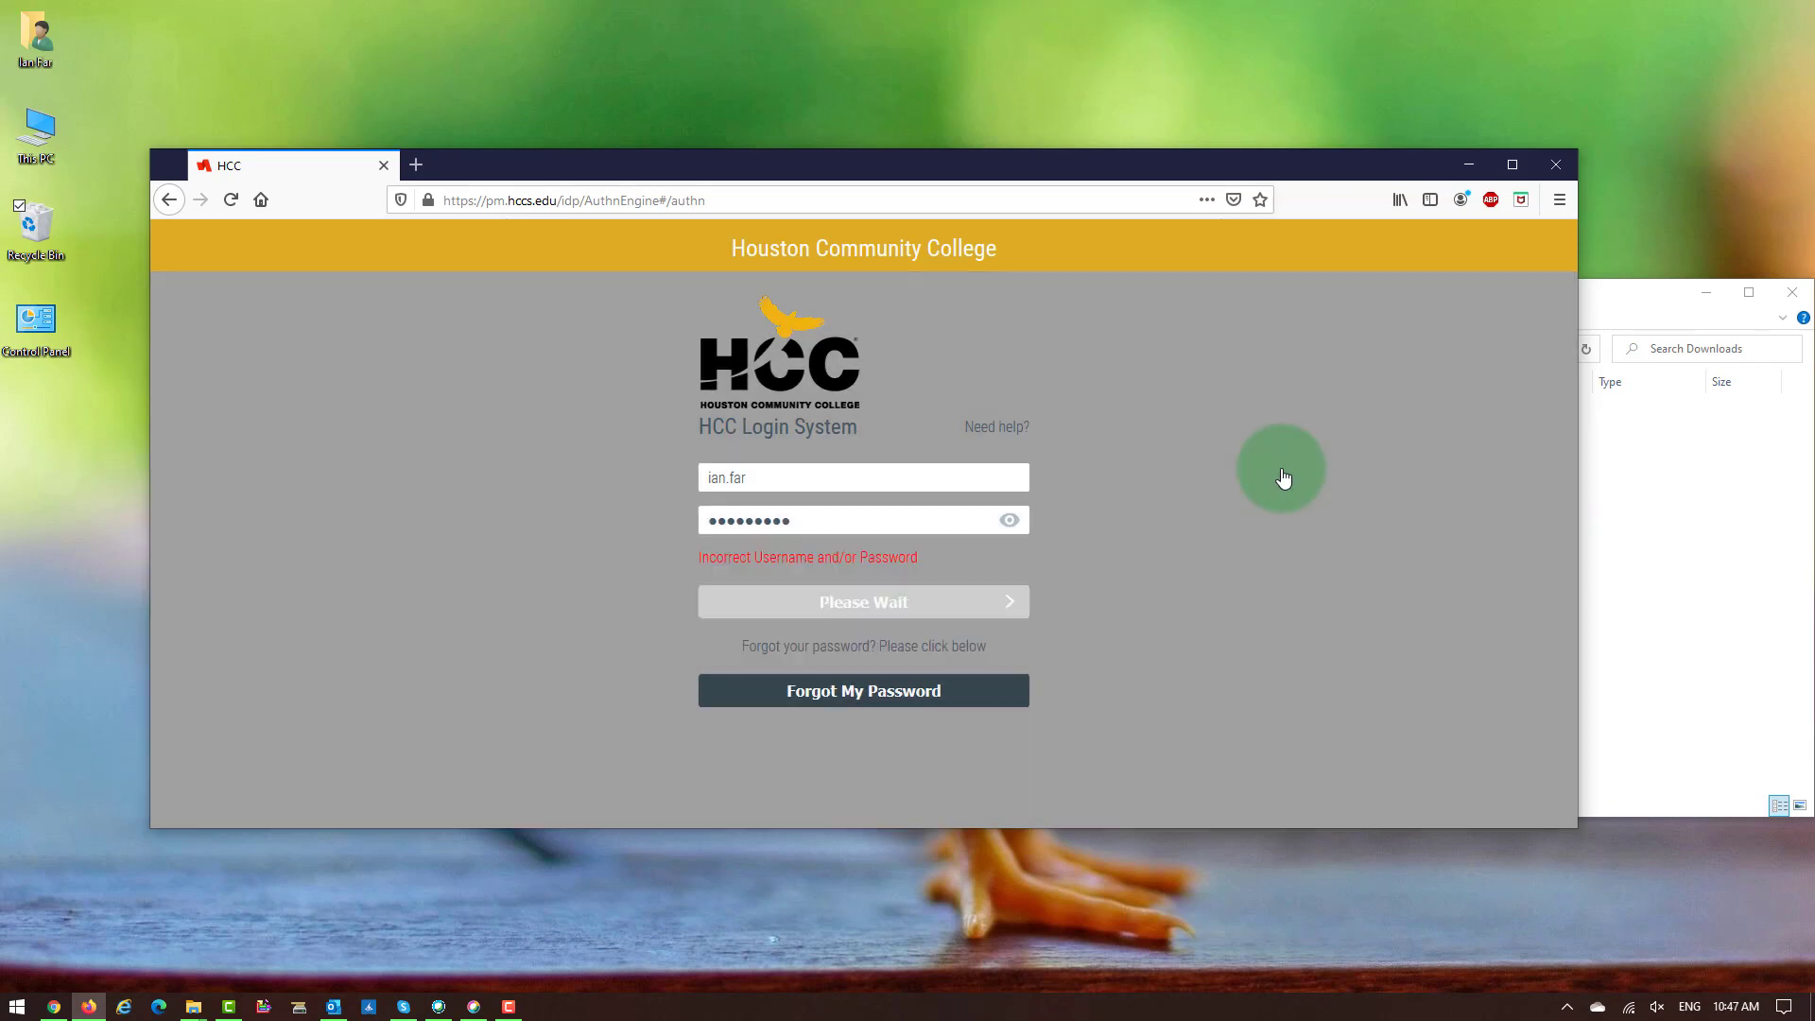
Replace the rejected password with the correct one and resubmit the HCC login.
left_click_drag(798, 518, 662, 513)
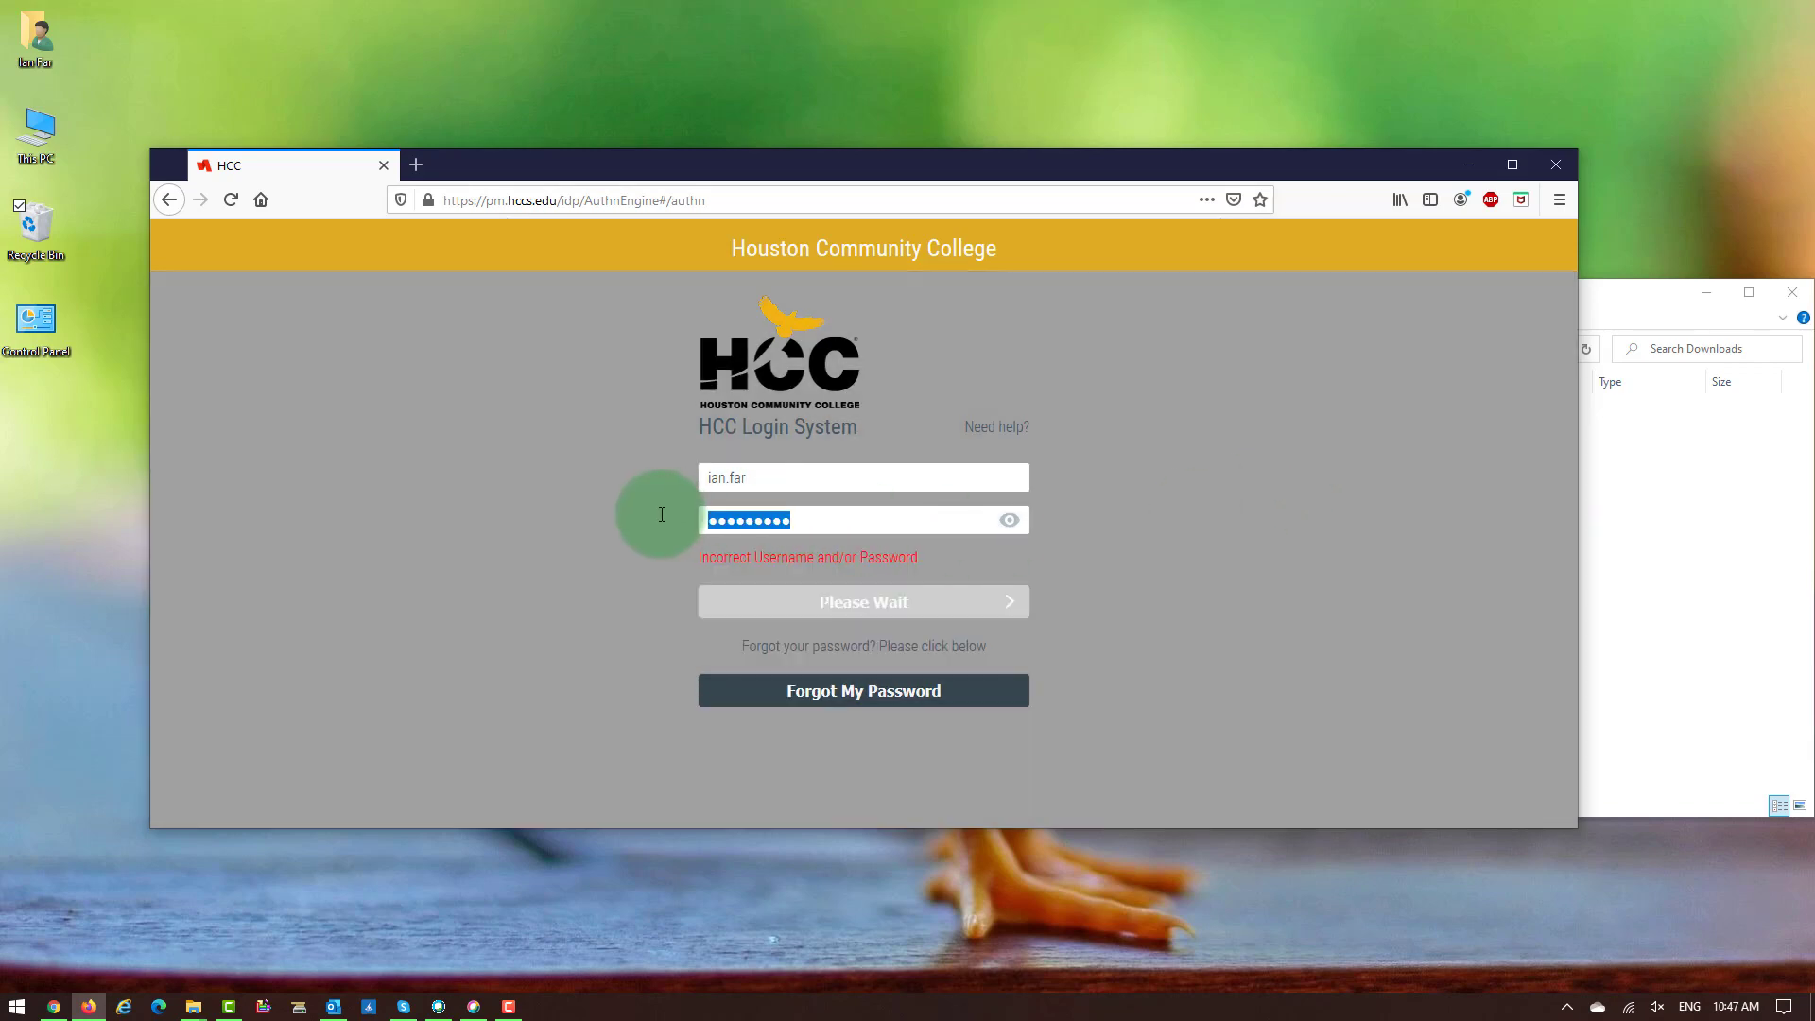
type("••••••")
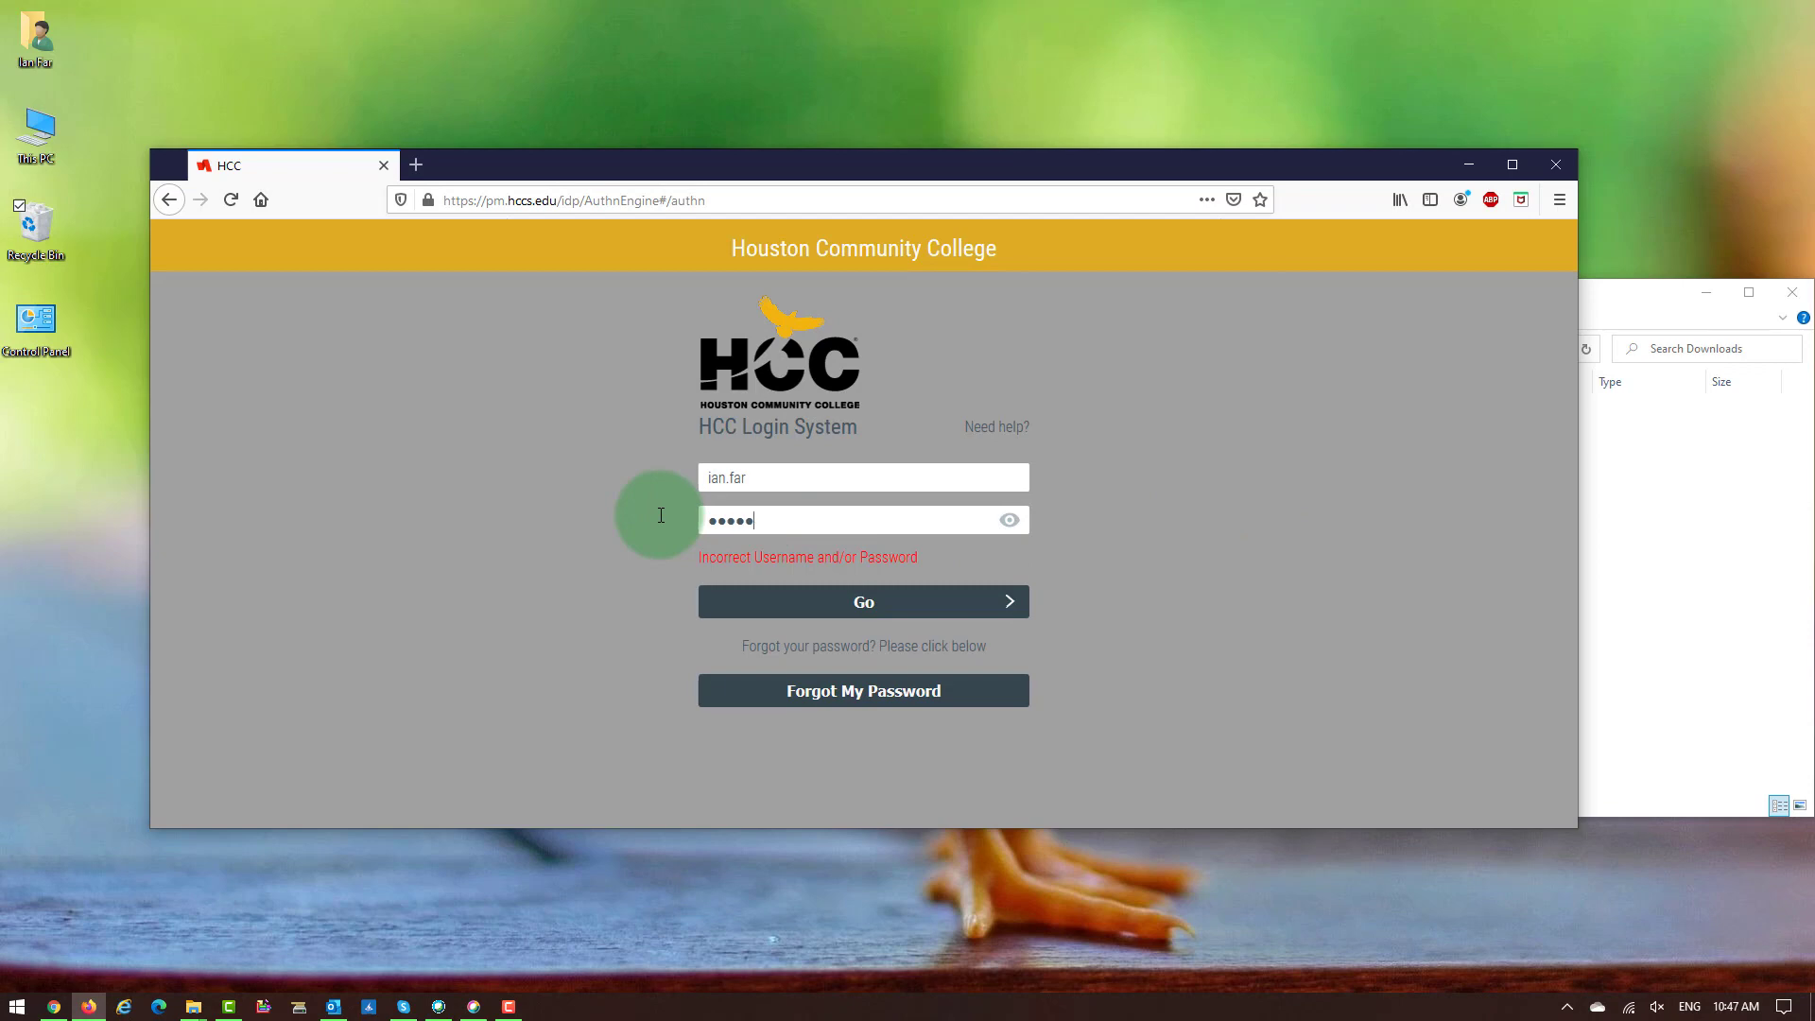
type("•••")
key("Return")
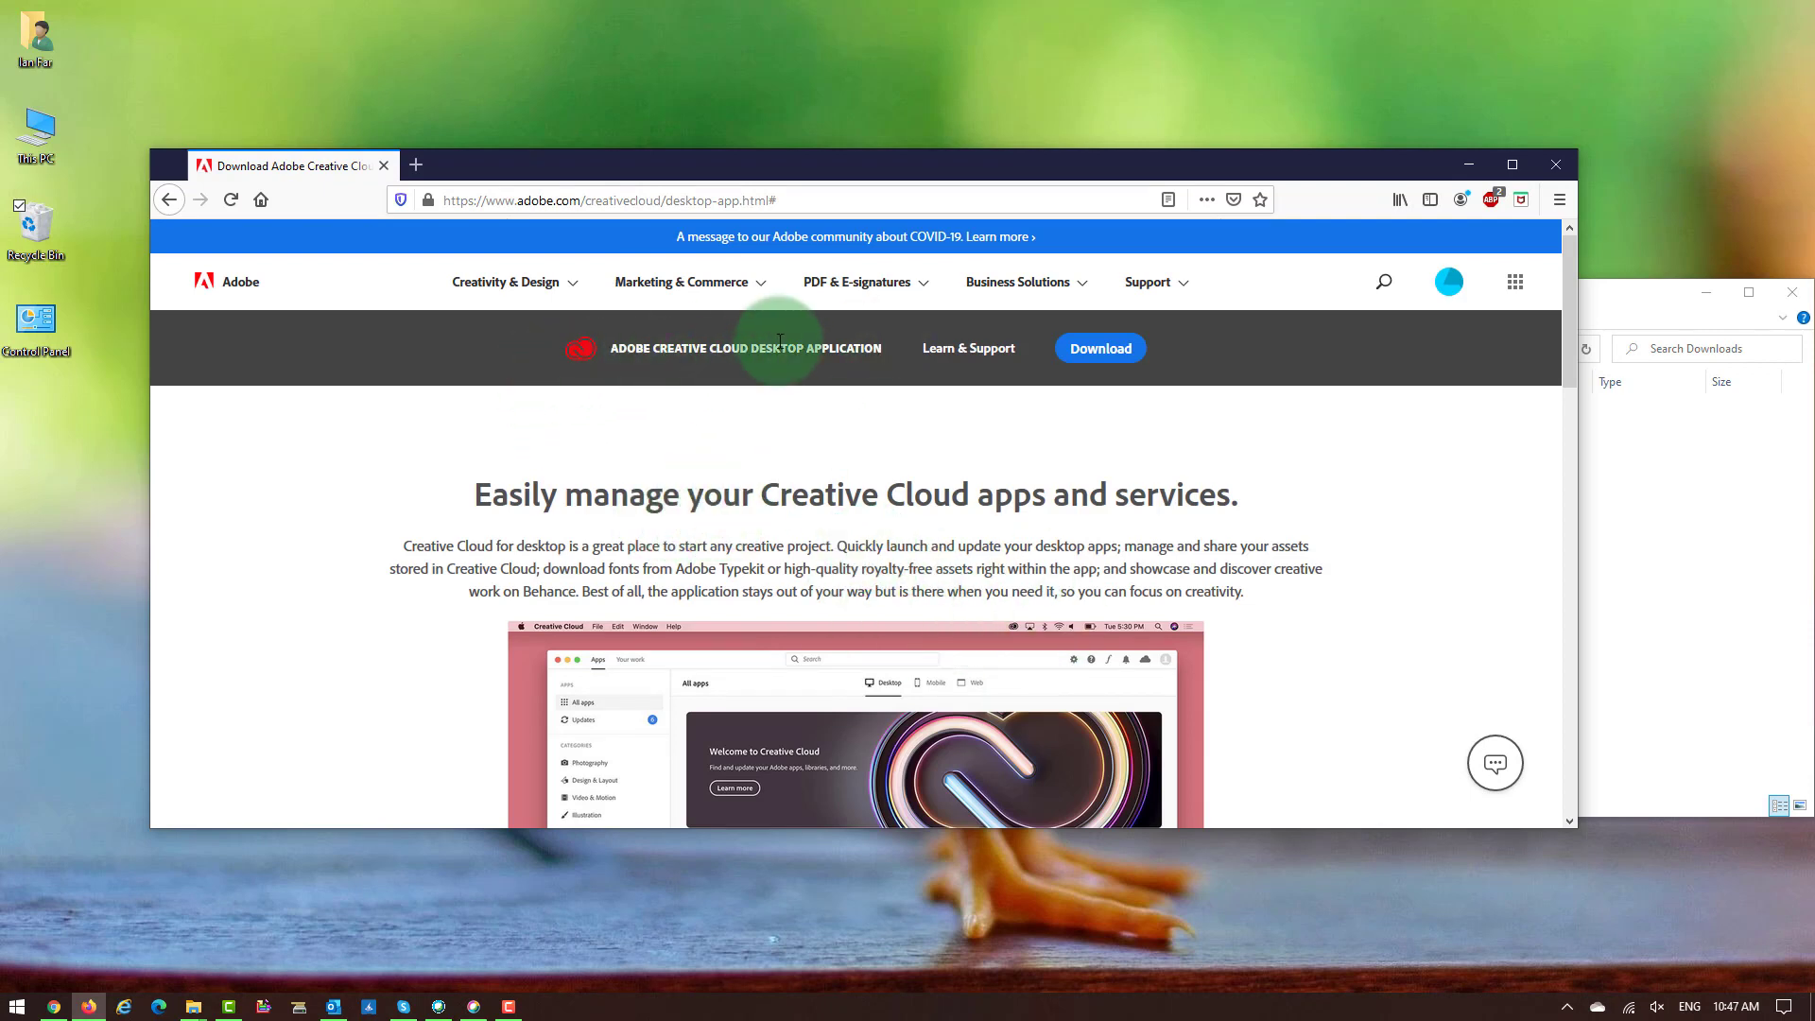
Launch Creative Cloud on the web from the header's apps grid, opening it in a new tab.
scroll(857, 457, "down", 5)
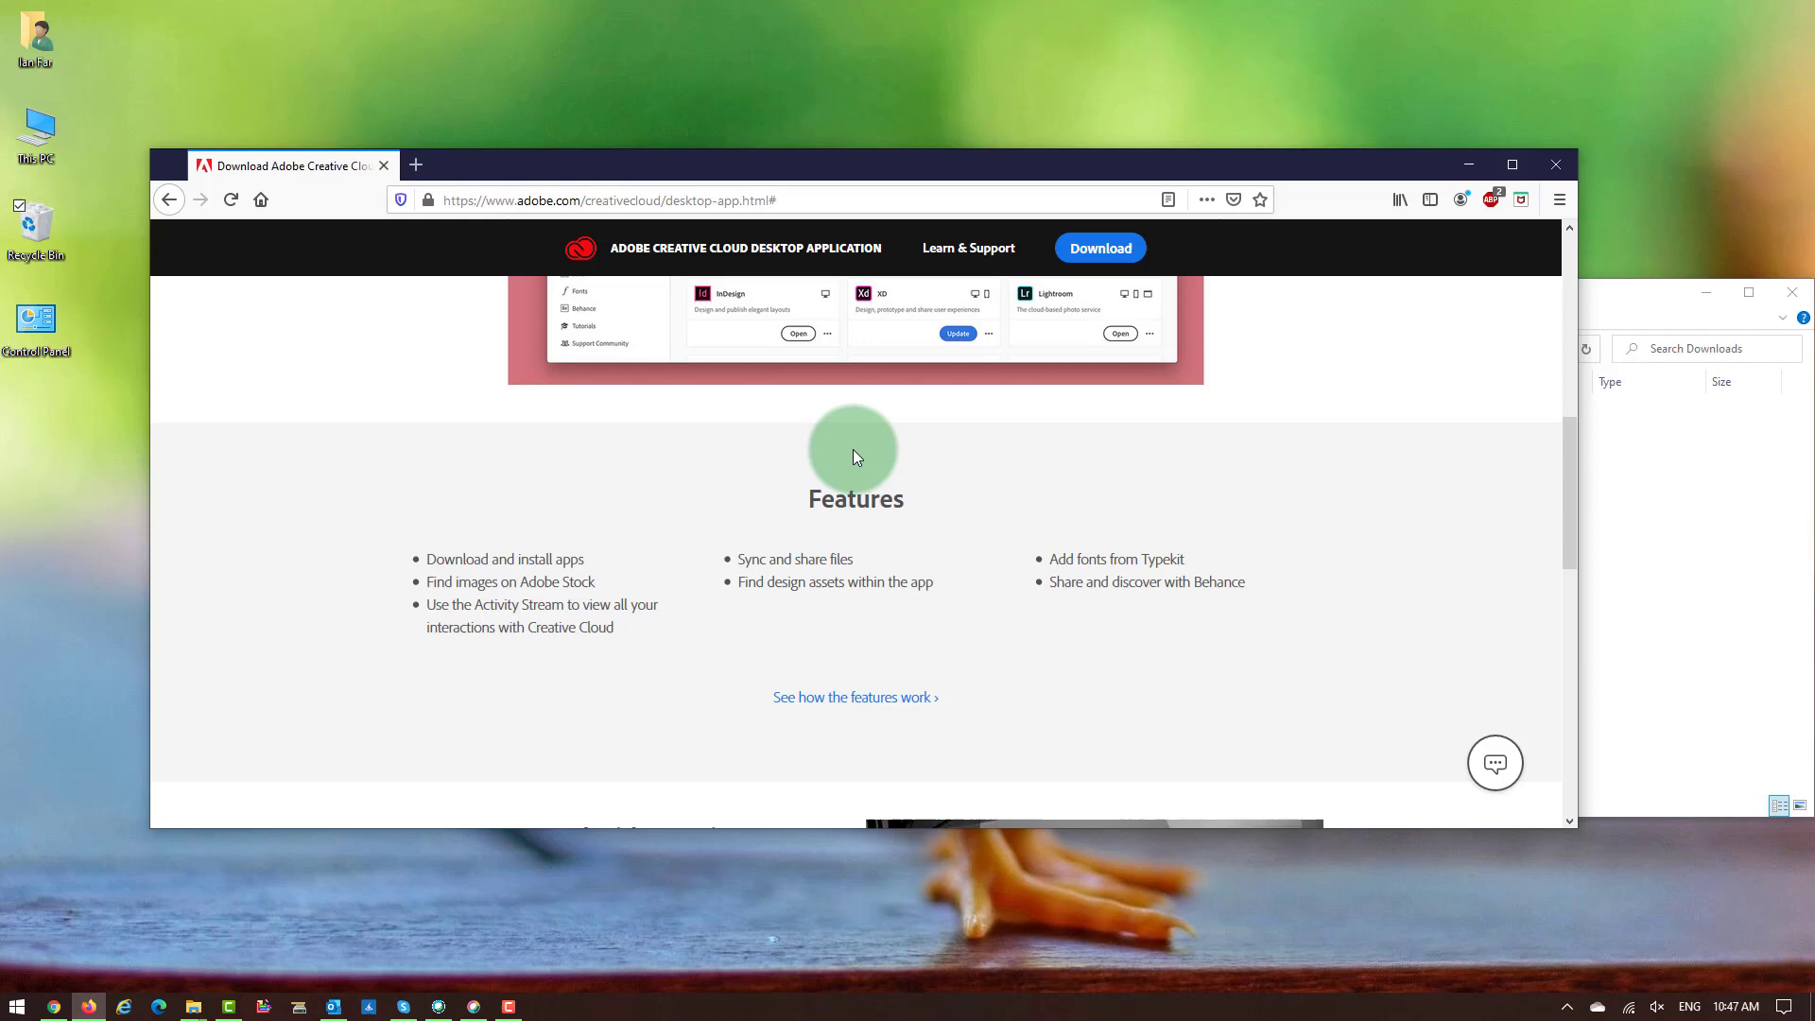
scroll(858, 457, "up", 2)
scroll(858, 456, "up", 5)
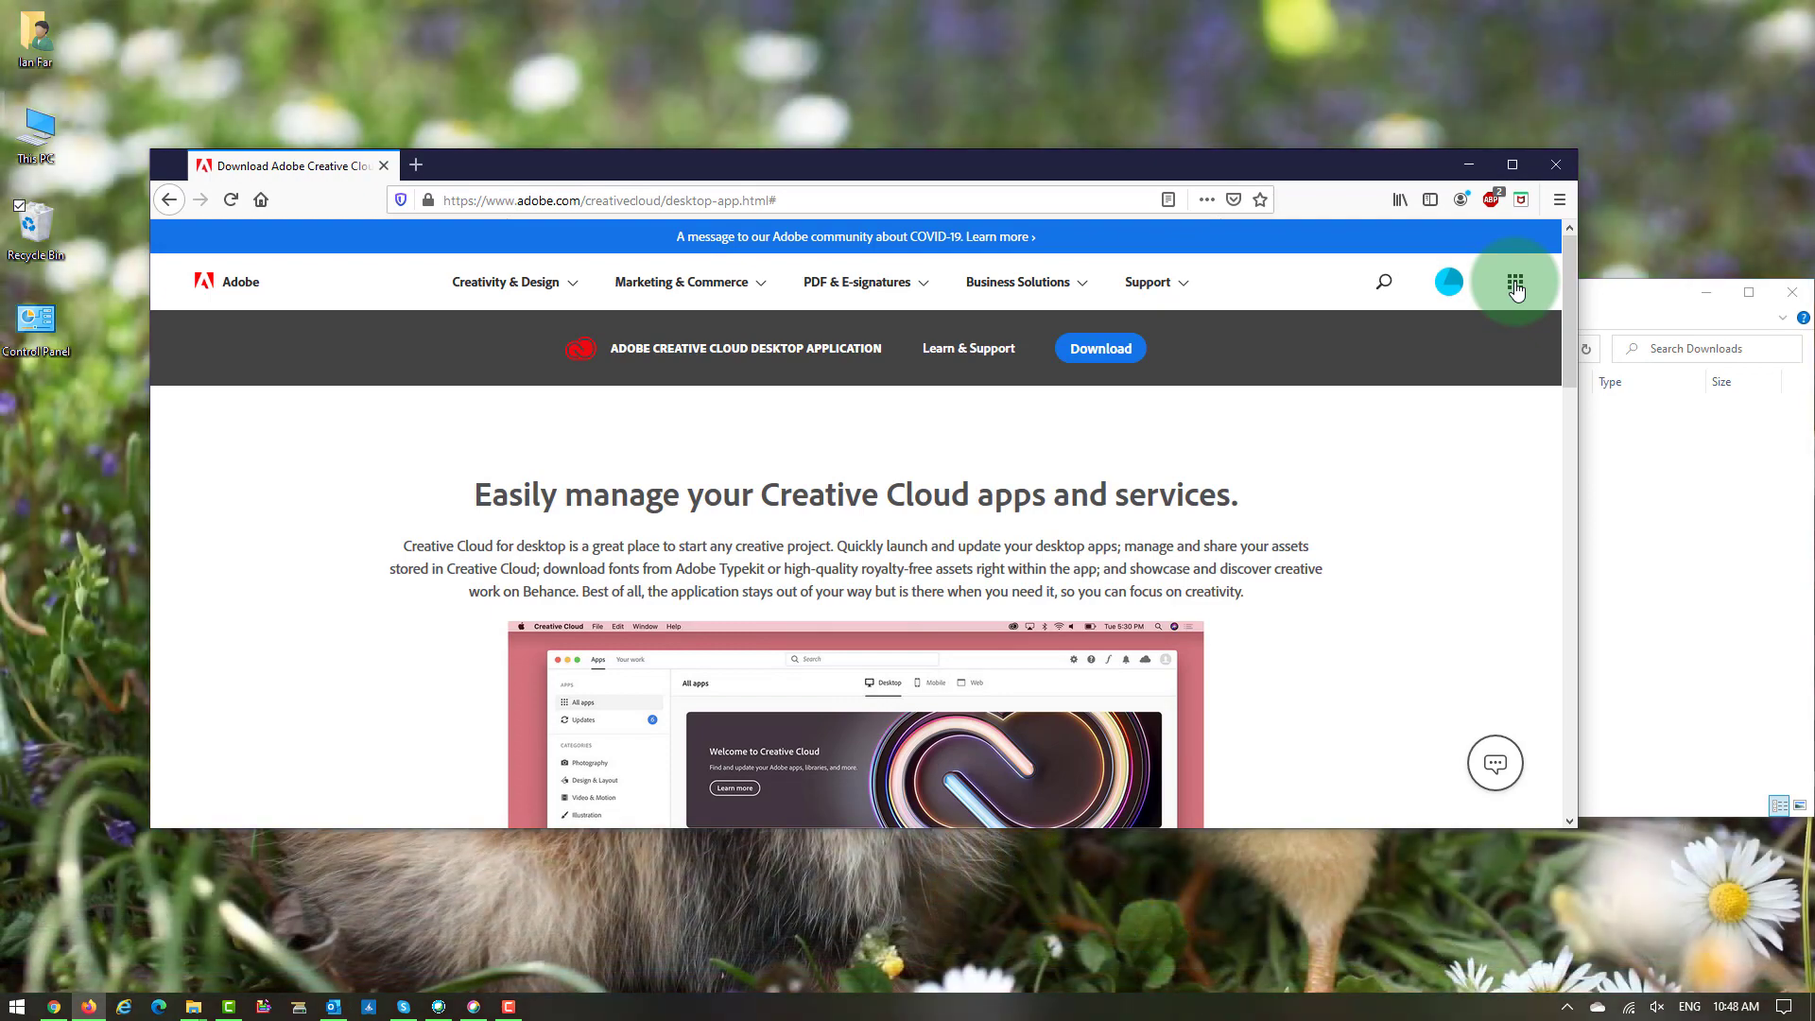
left_click(1515, 286)
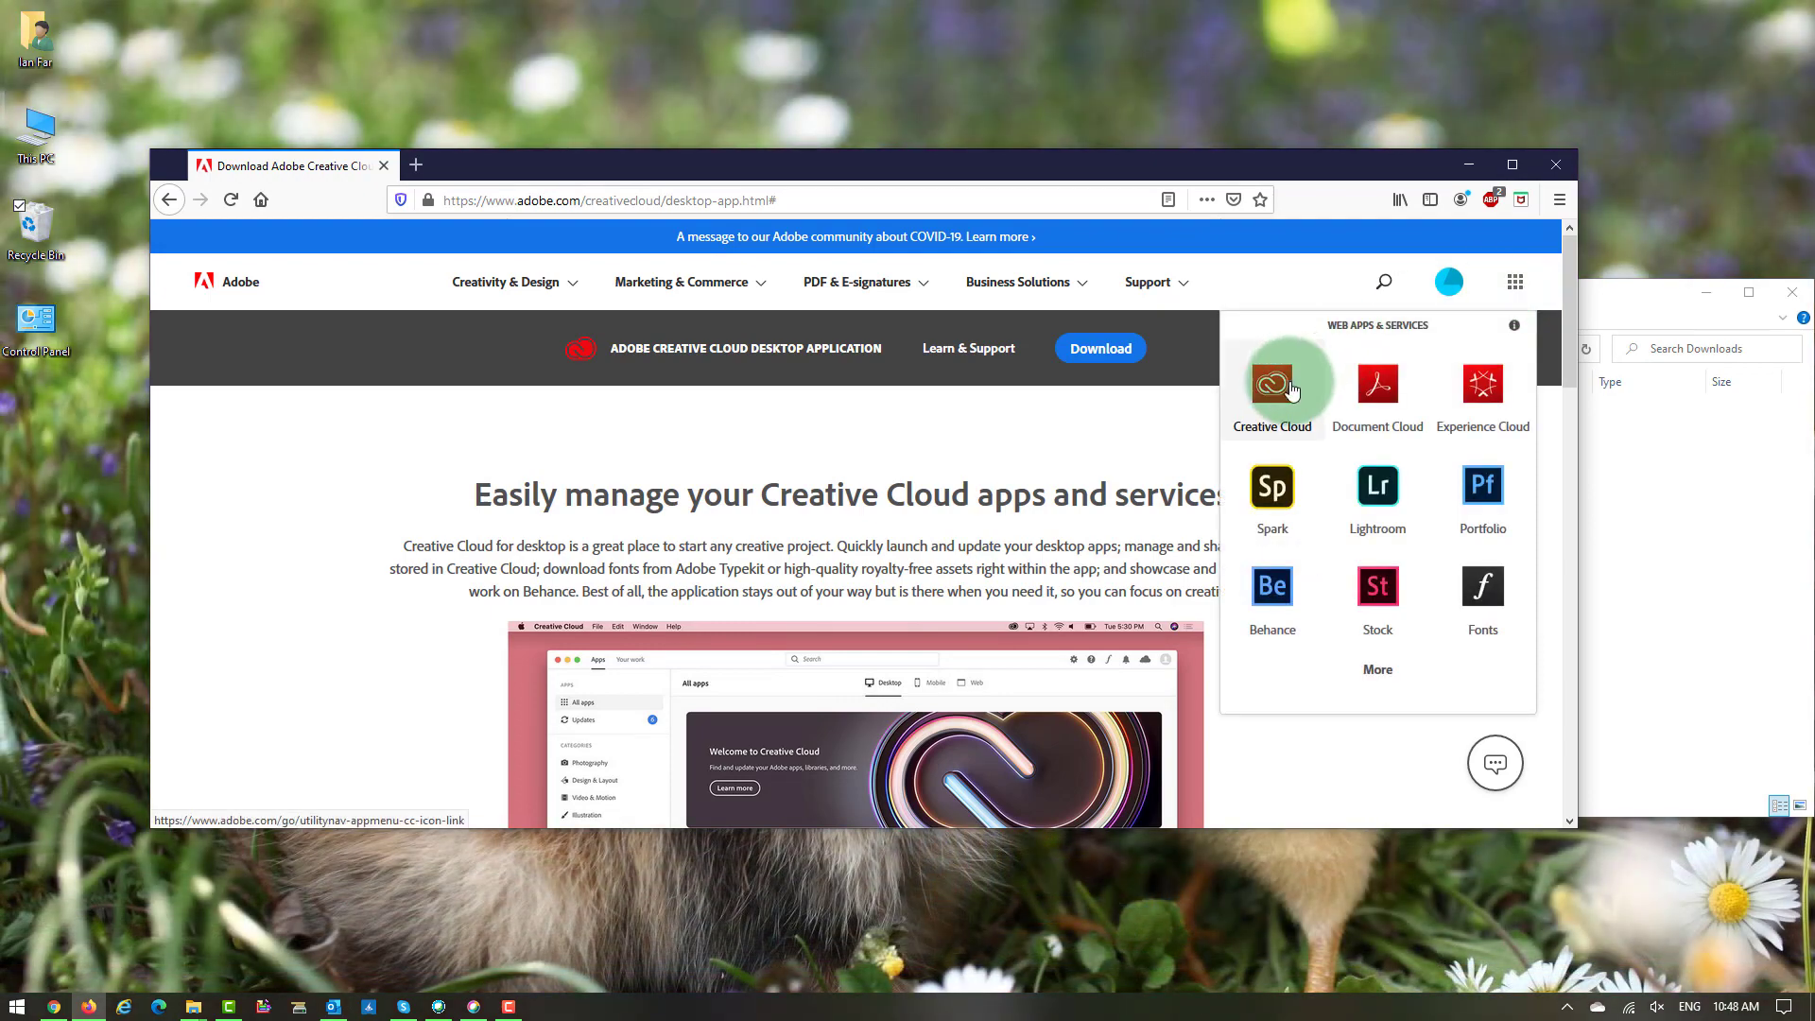
left_click(1292, 390)
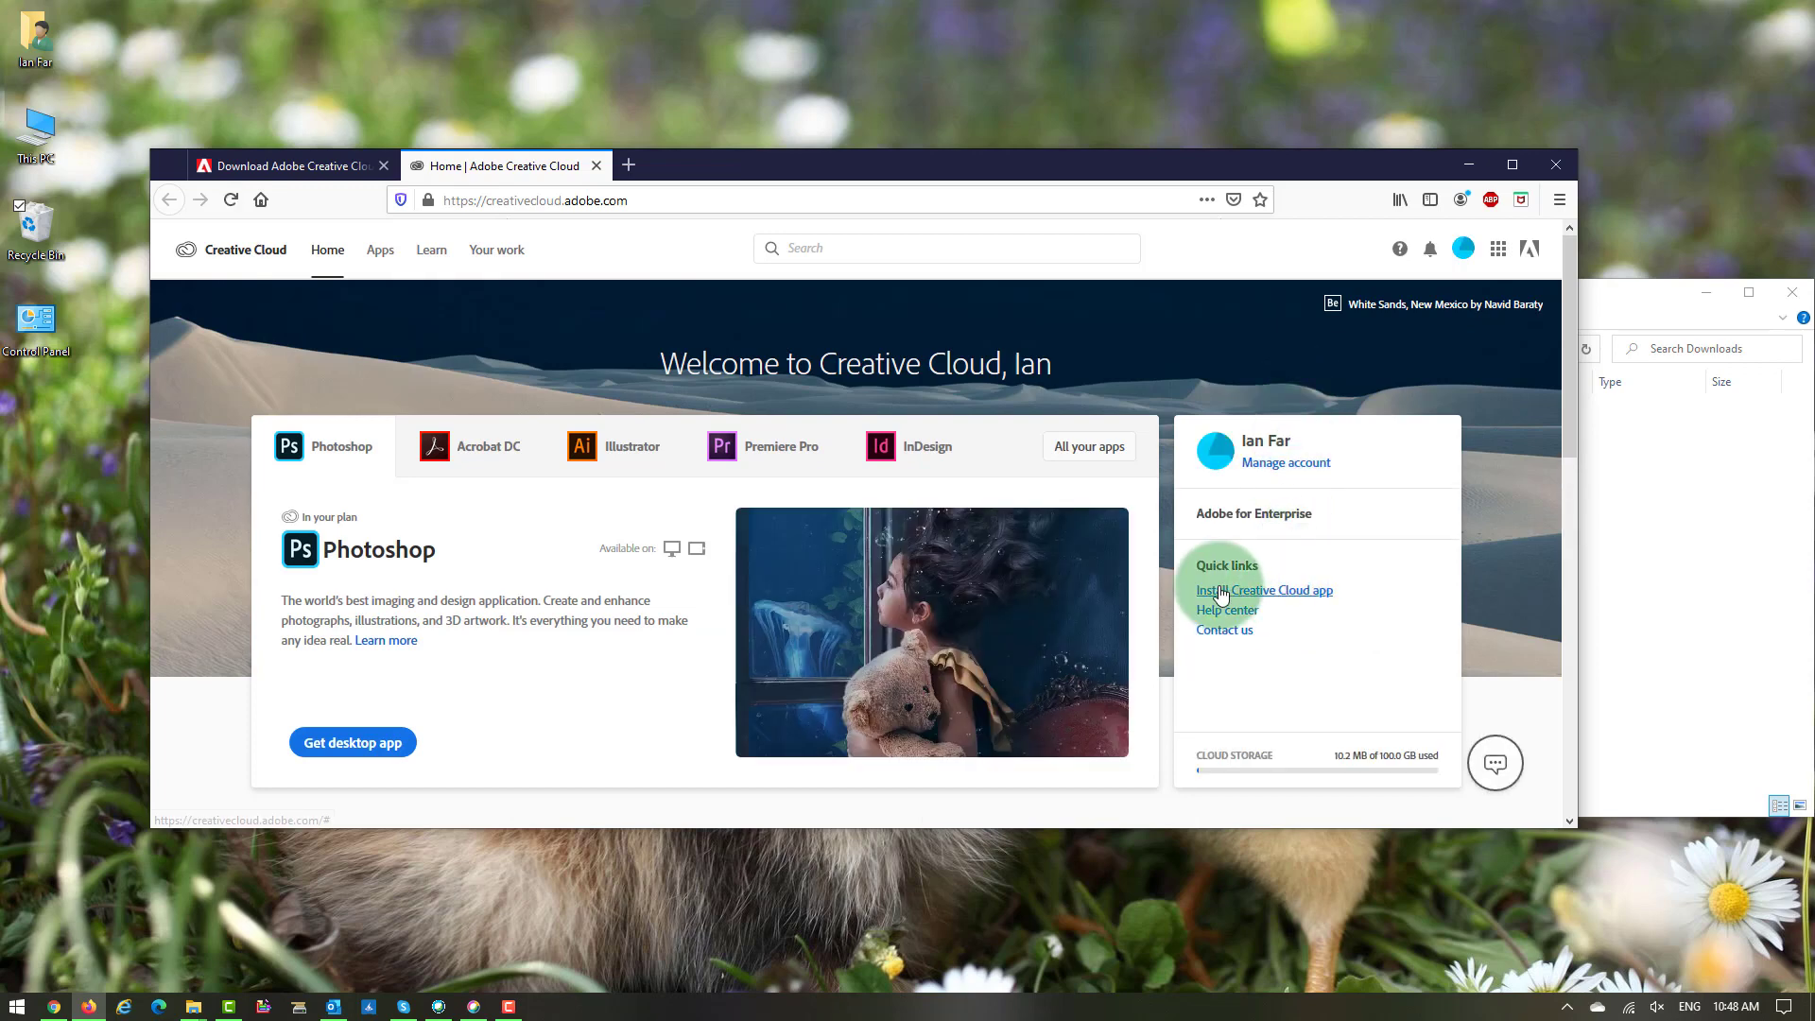
Use Quick links' Install Creative Cloud app to save Creative_Cloud_Set-Up.exe to Downloads.
left_click(1285, 592)
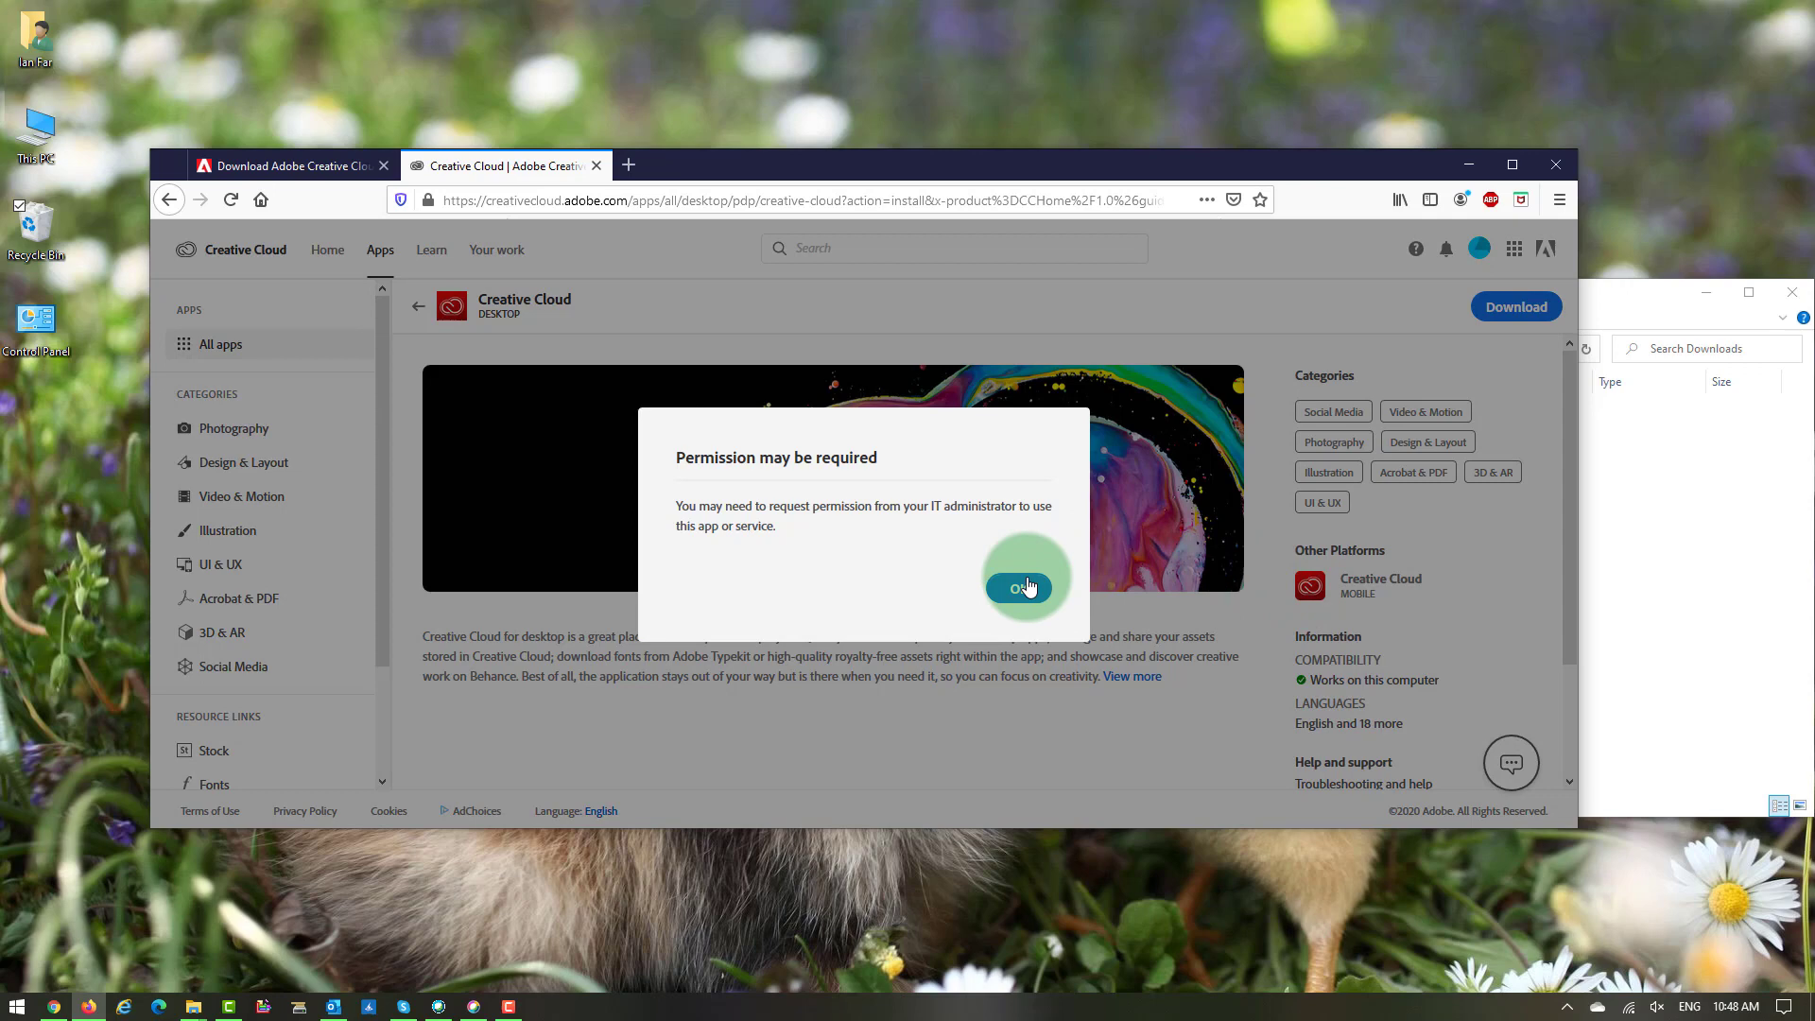
left_click(1019, 588)
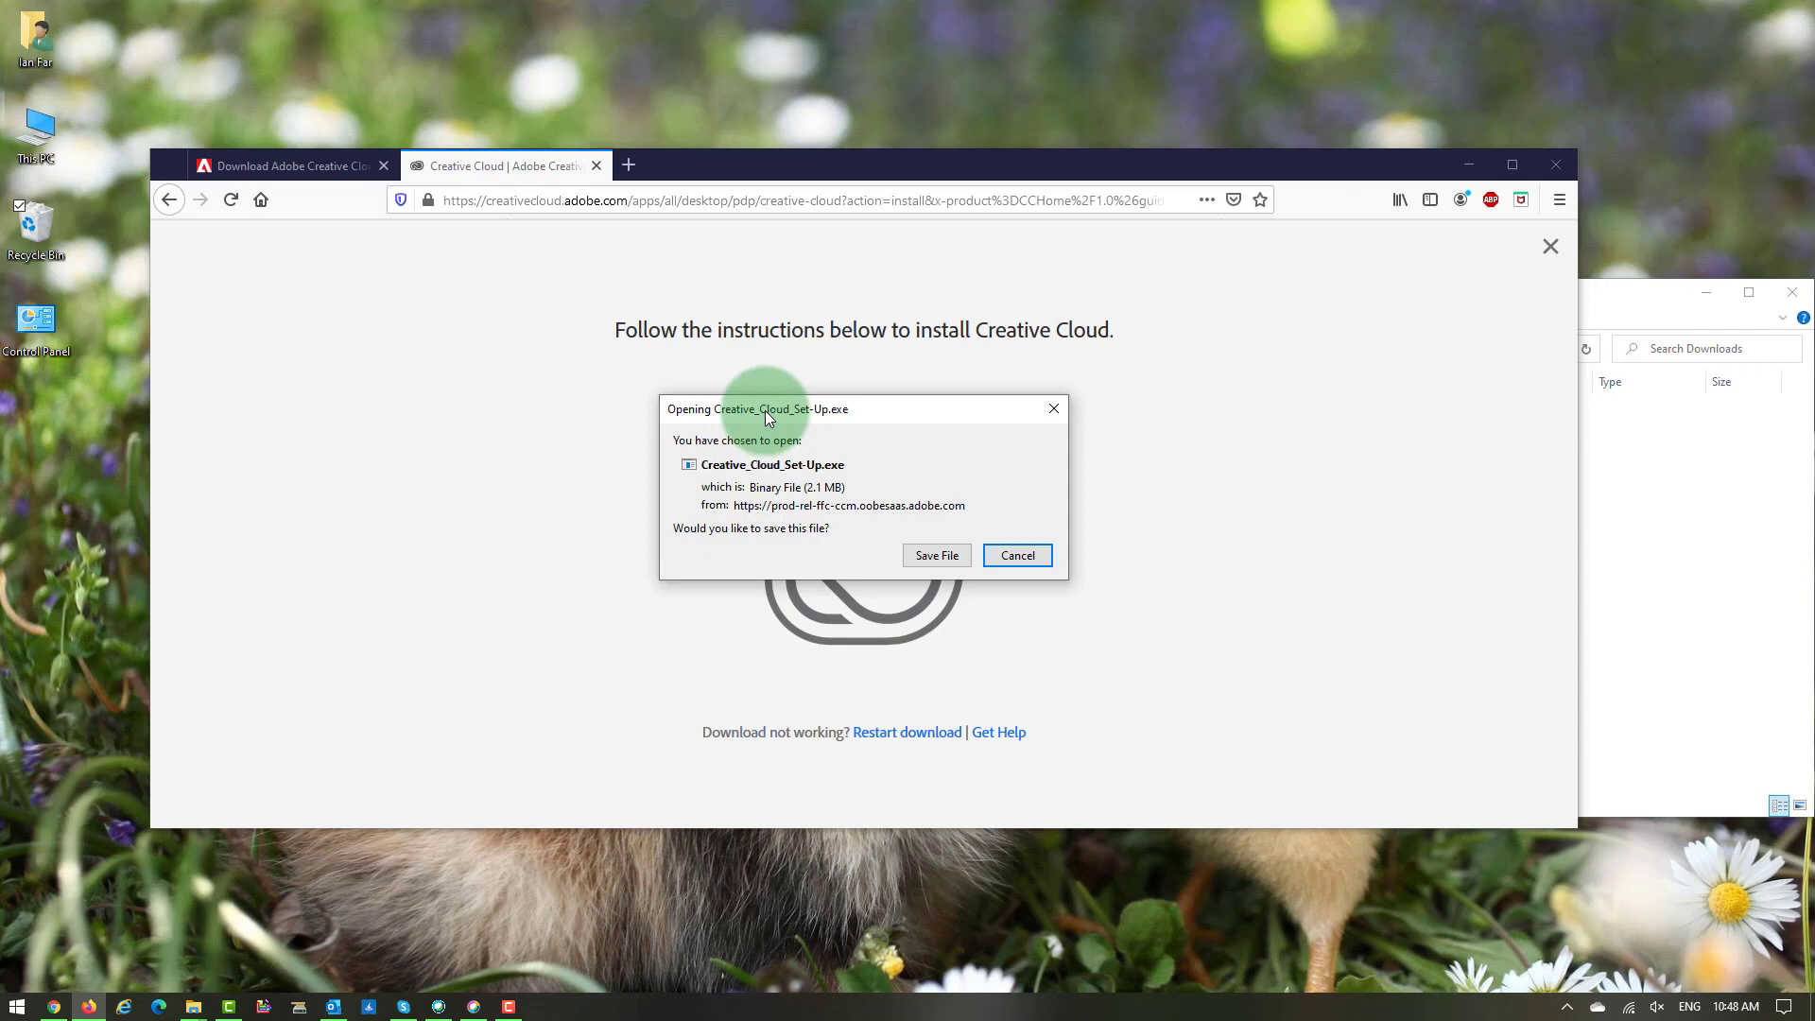
left_click_drag(883, 416, 1193, 129)
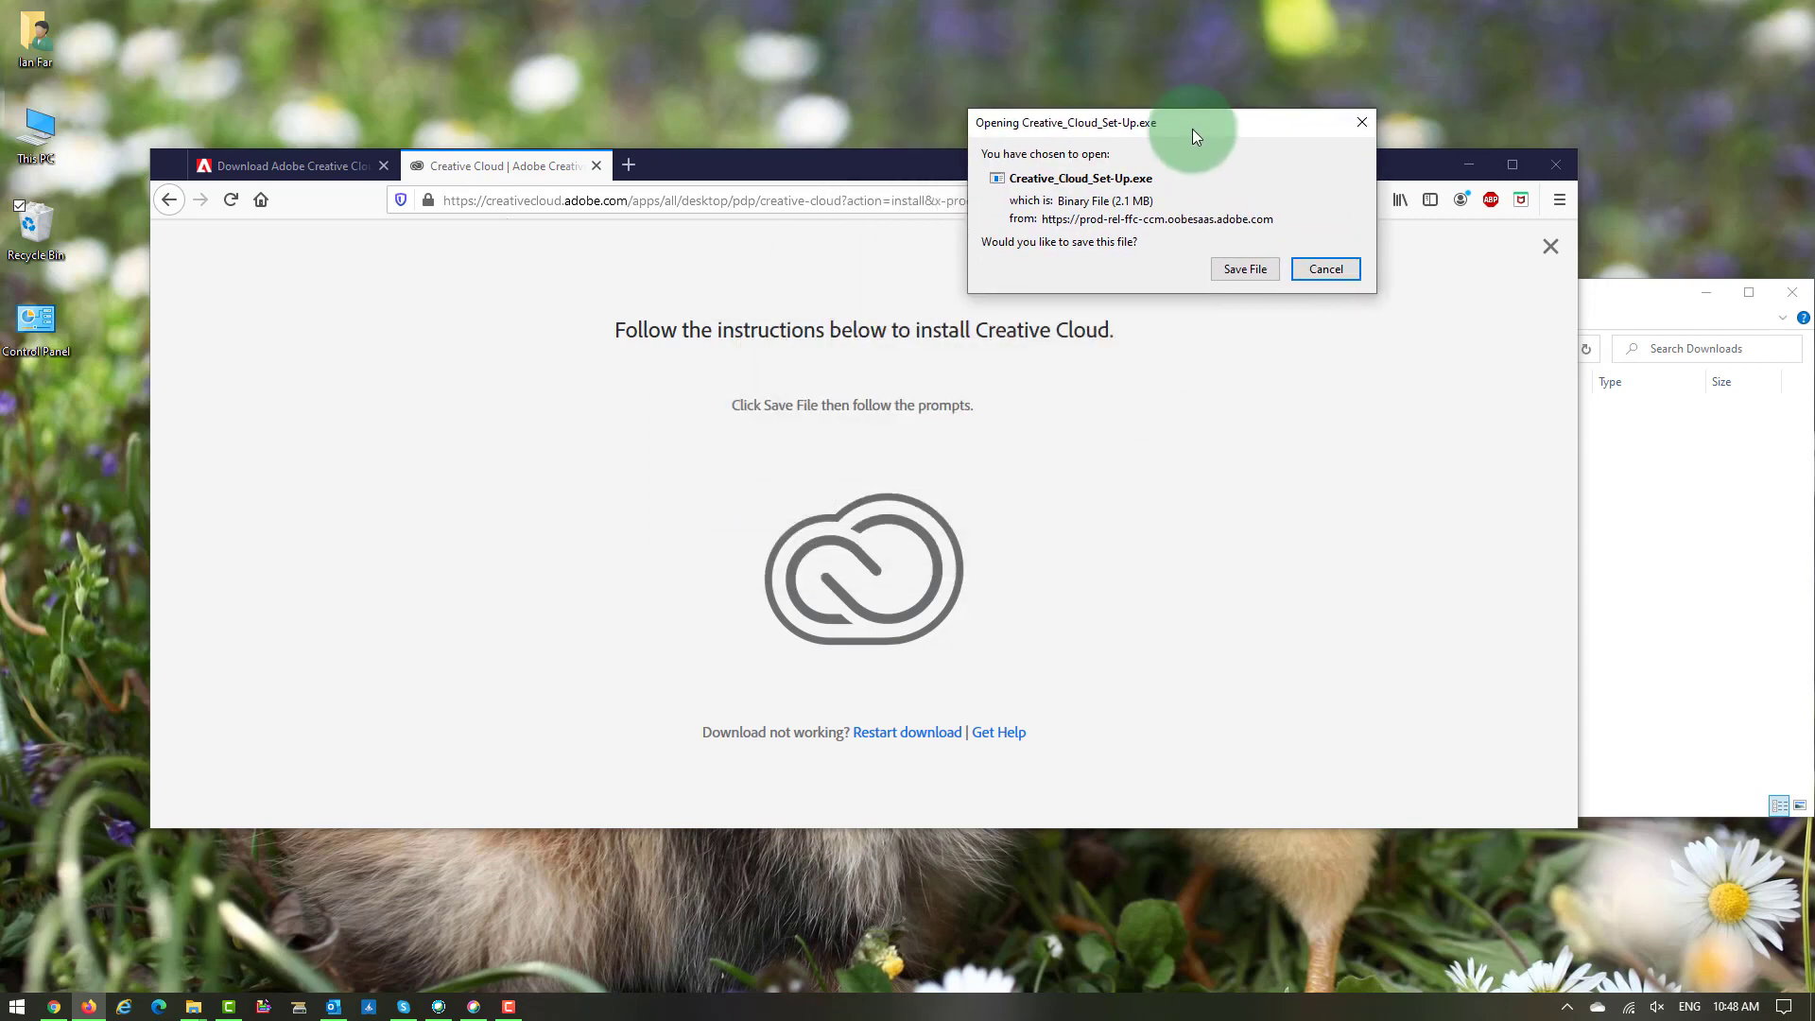
left_click(1229, 274)
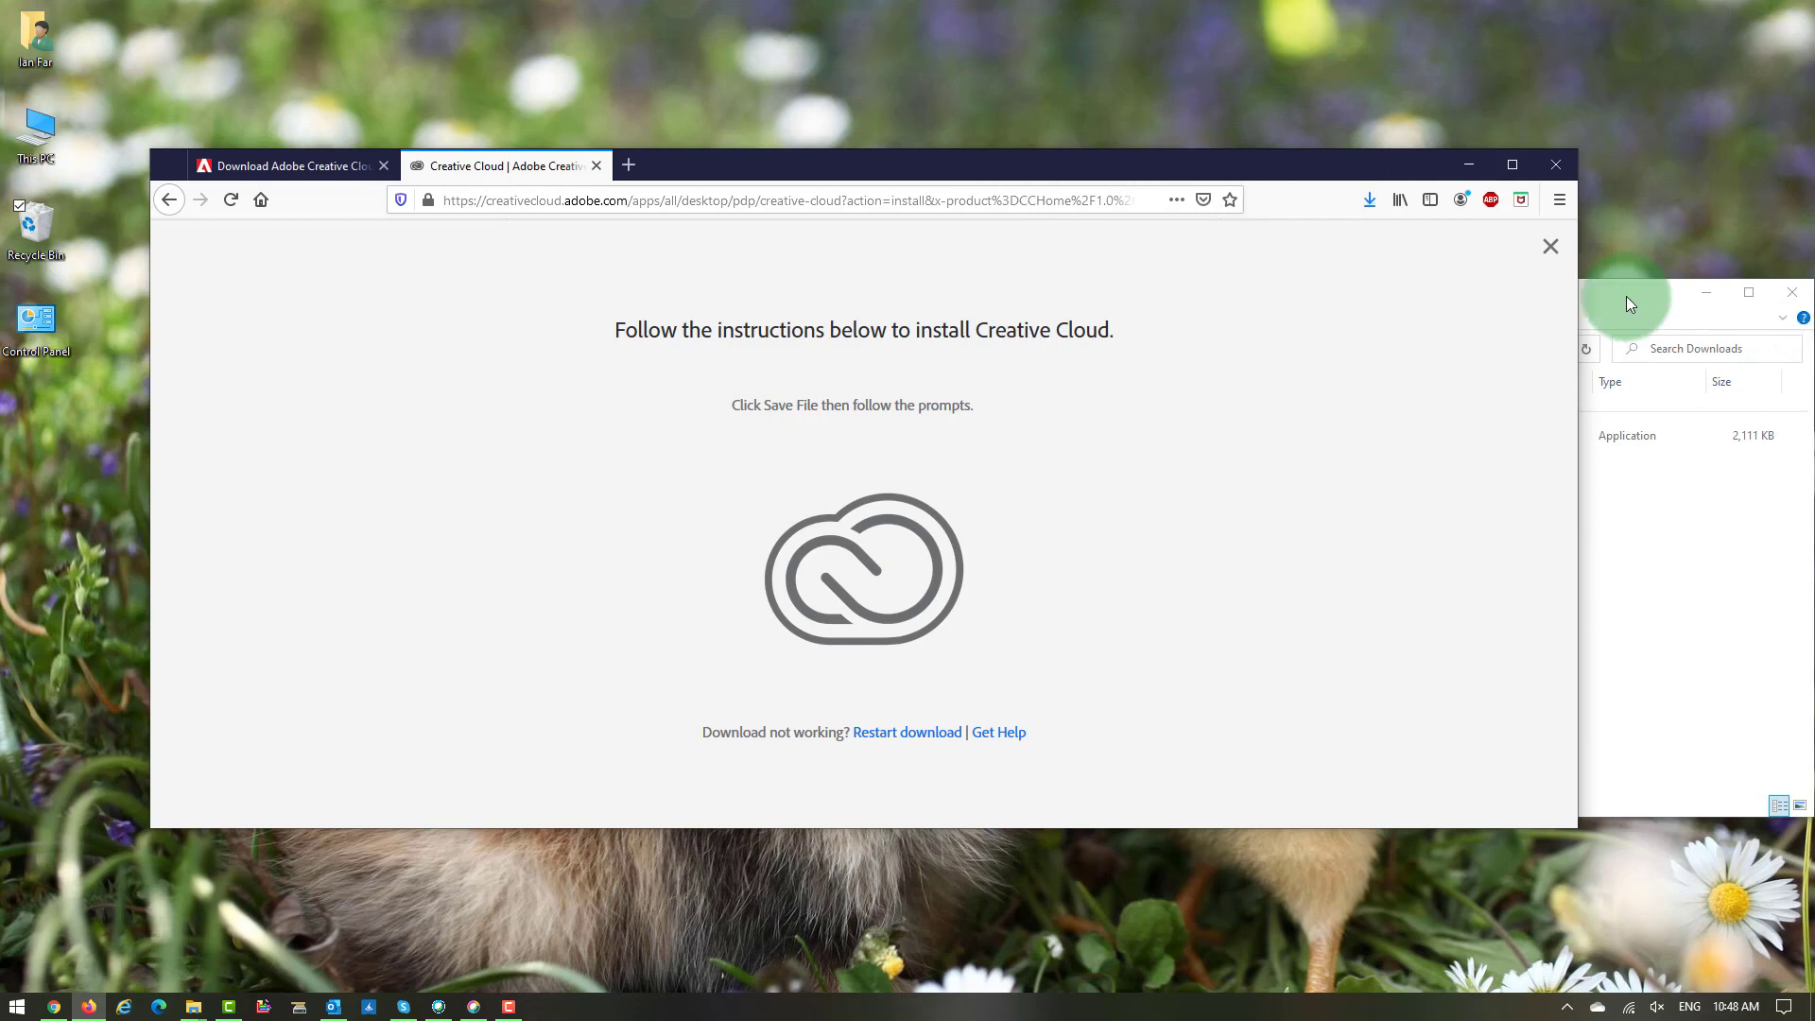
Run Creative_Cloud_Set-Up from the Downloads folder and continue to the Desktop App Usage step.
left_click_drag(1626, 297, 1602, 280)
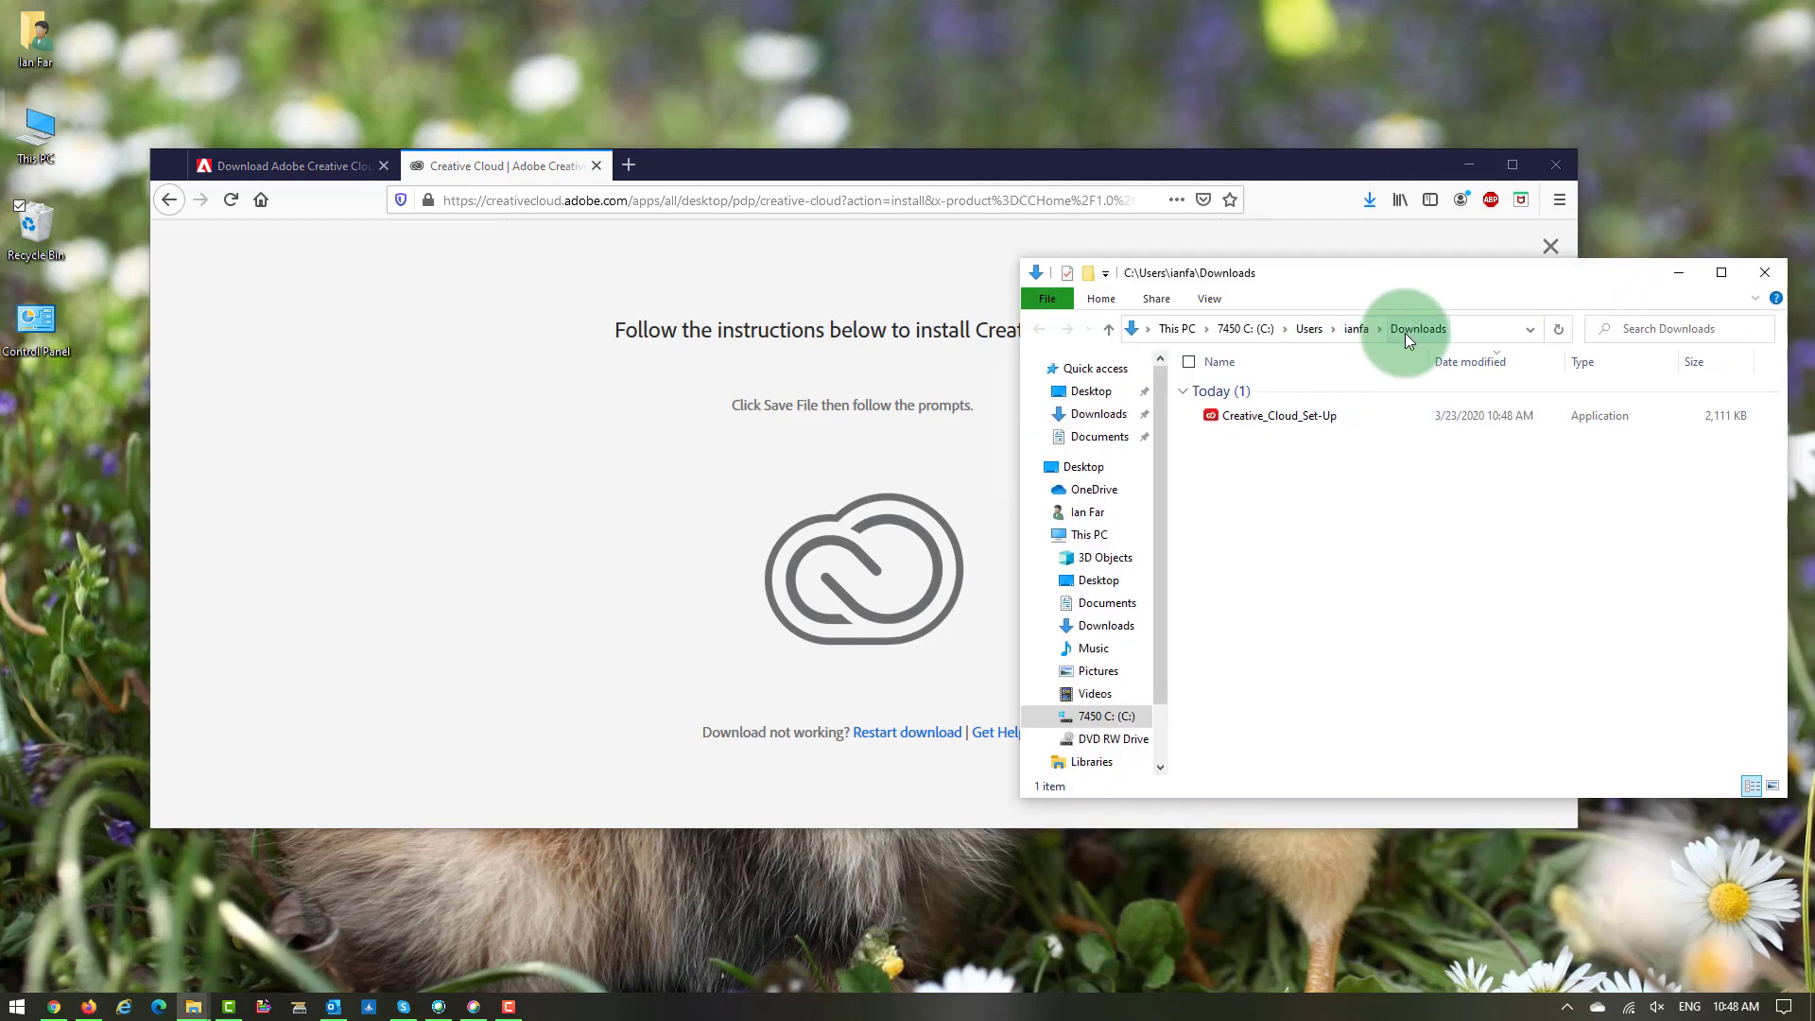
left_click(1245, 413)
double_click(1245, 414)
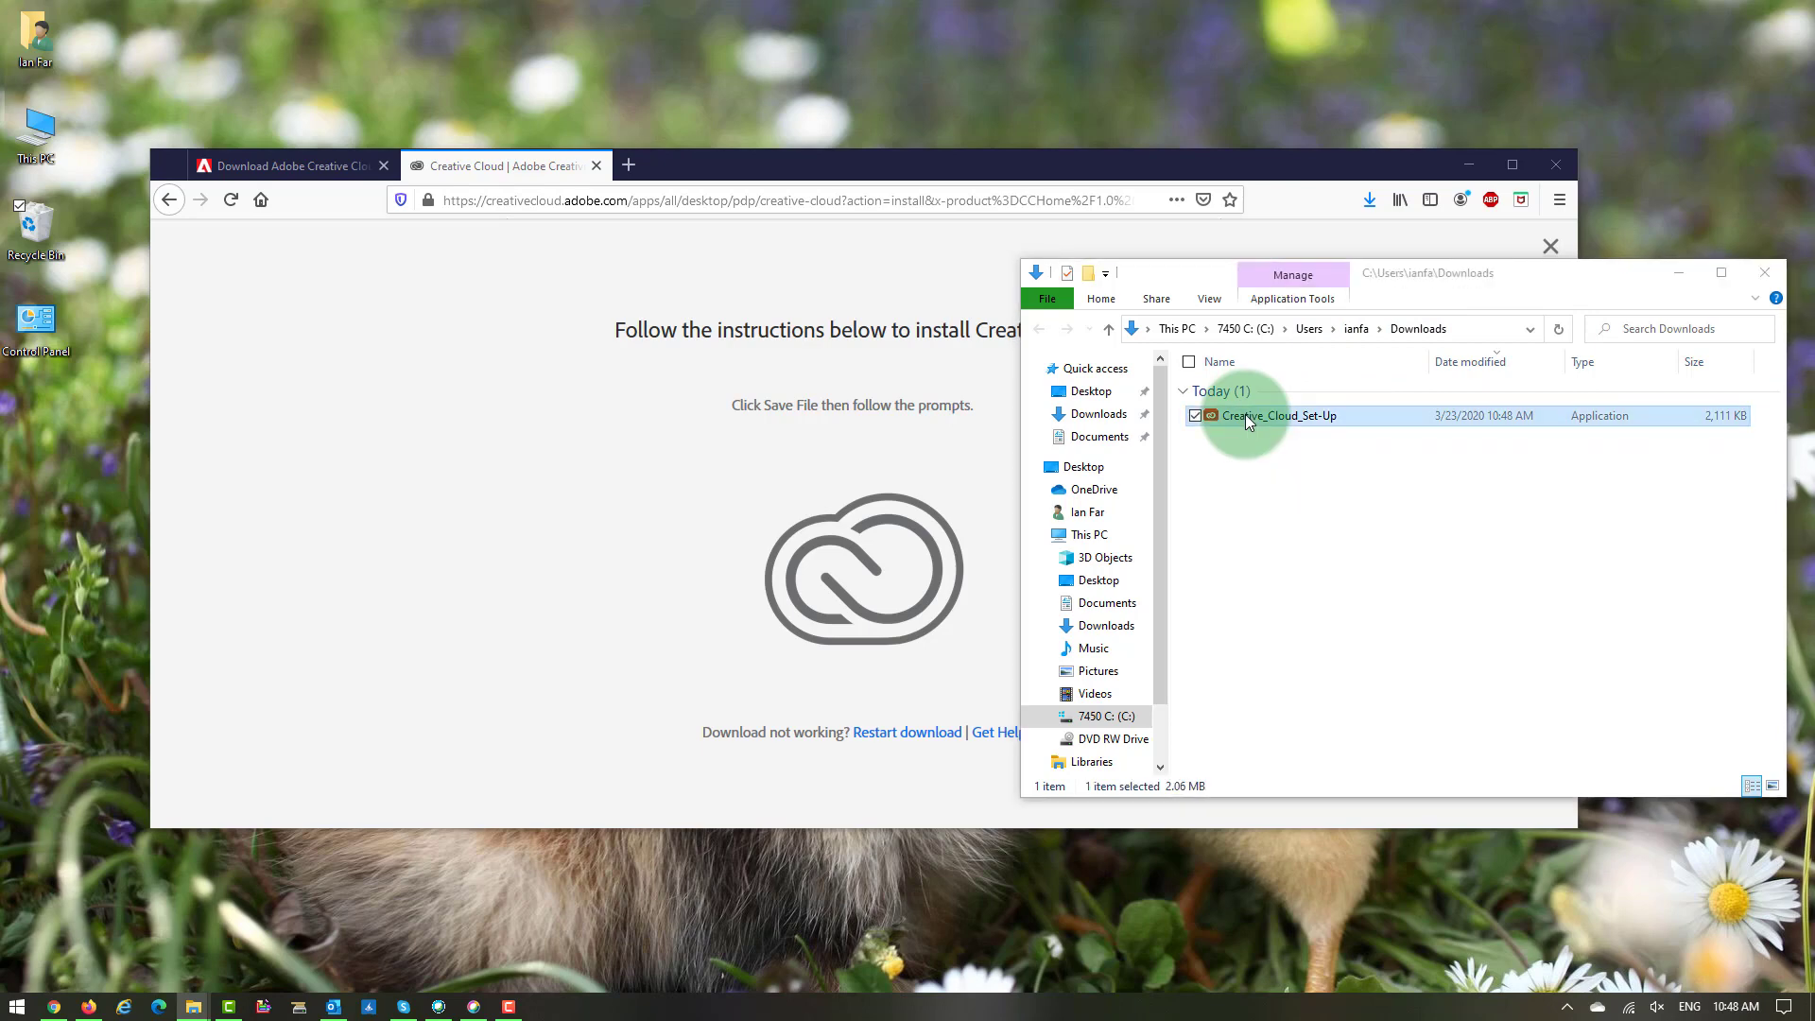
left_click(788, 395)
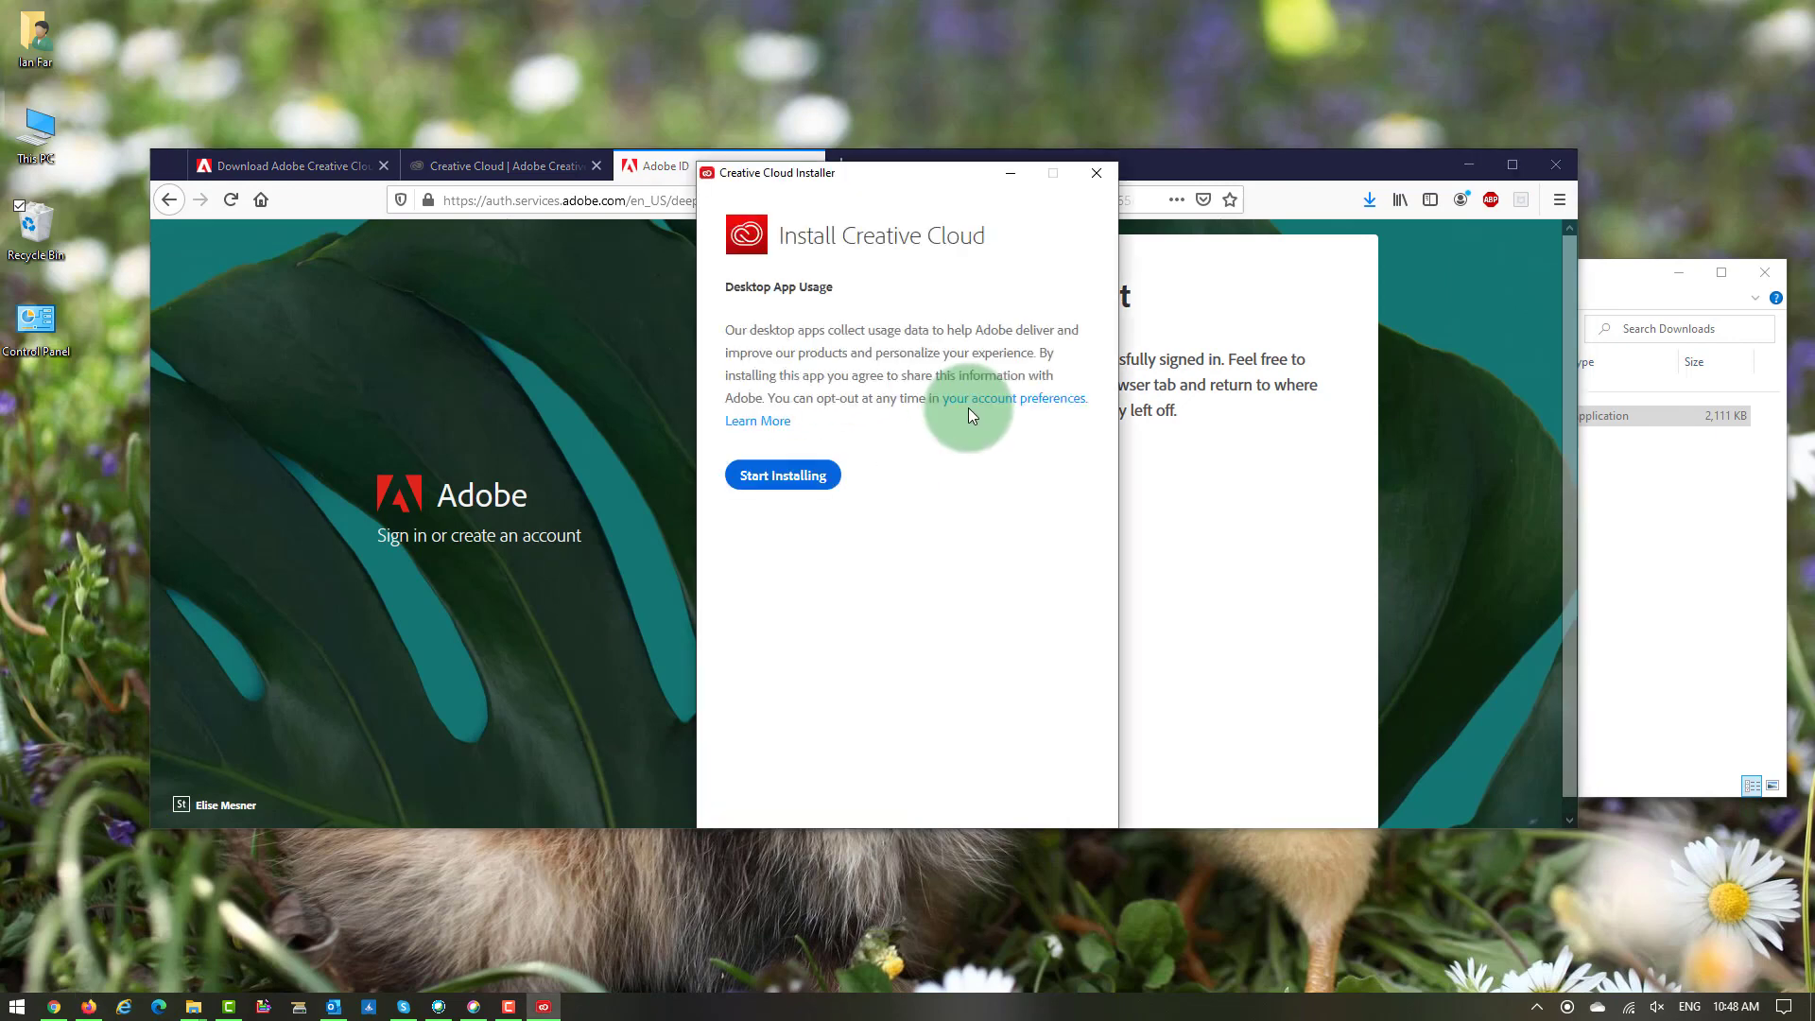
Start installing Creative Cloud and arrange the windows to watch progress until the desktop app opens.
left_click(815, 473)
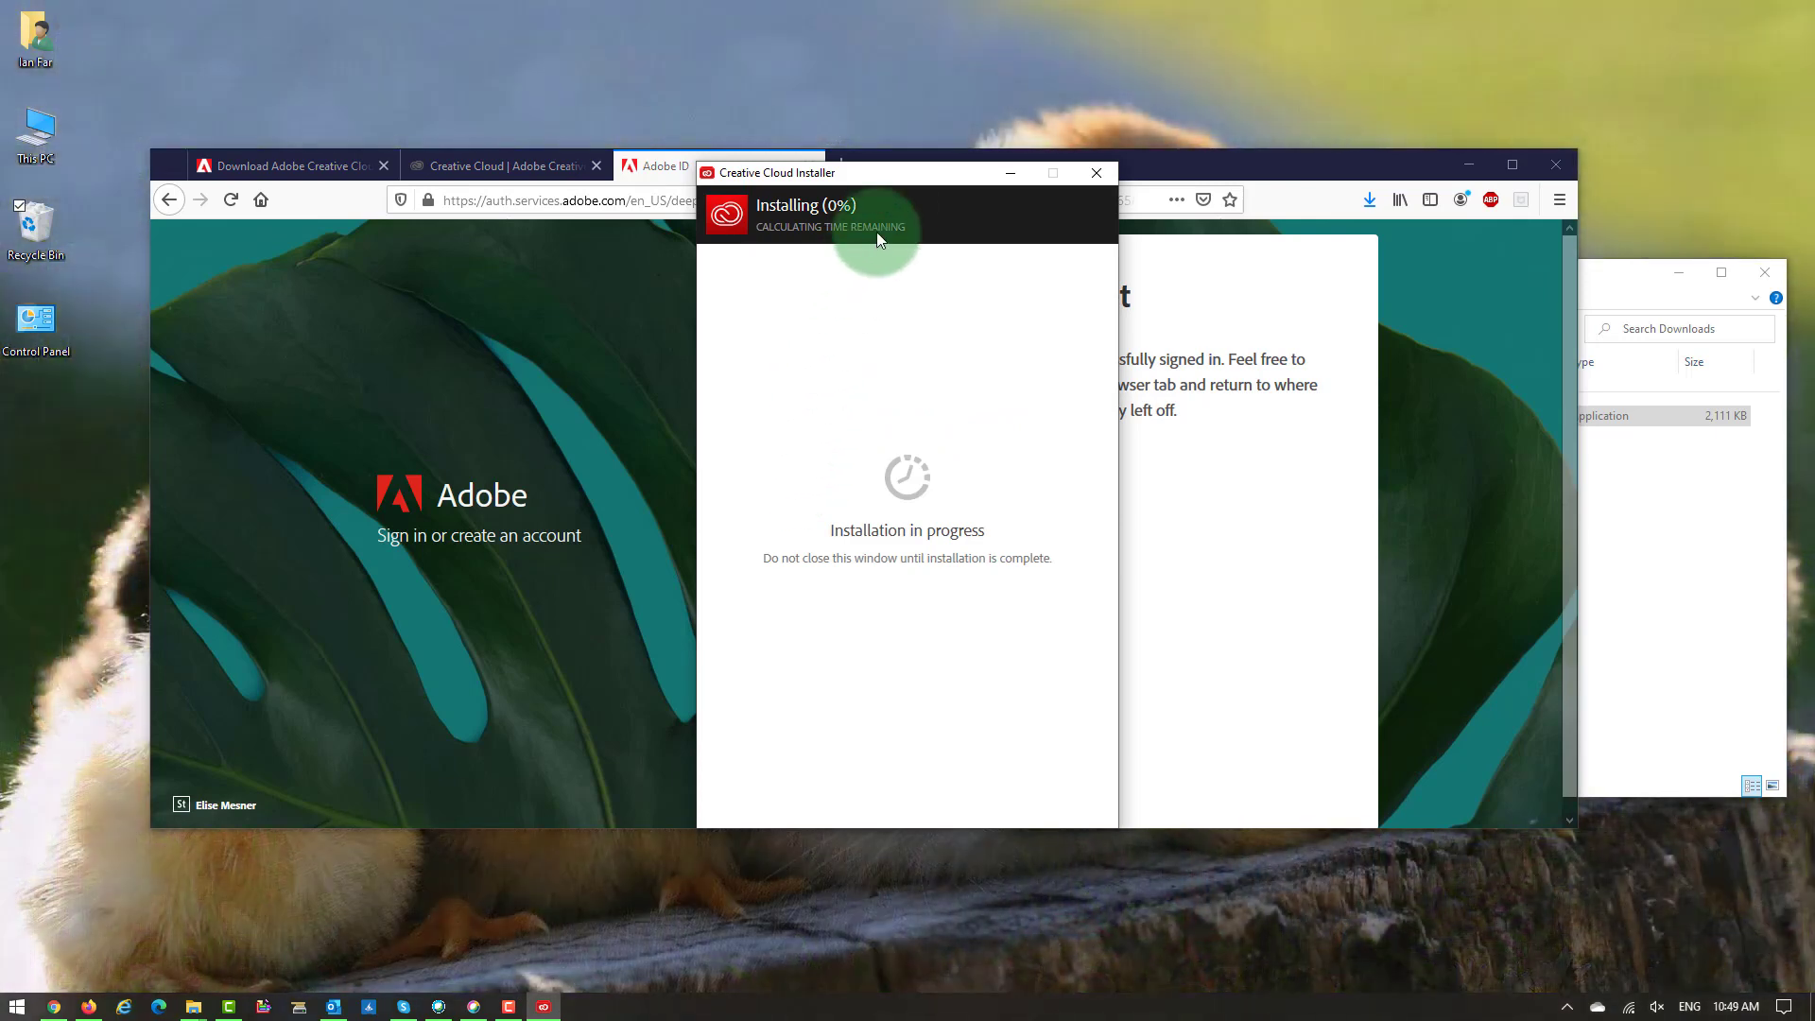
left_click_drag(905, 180, 1487, 56)
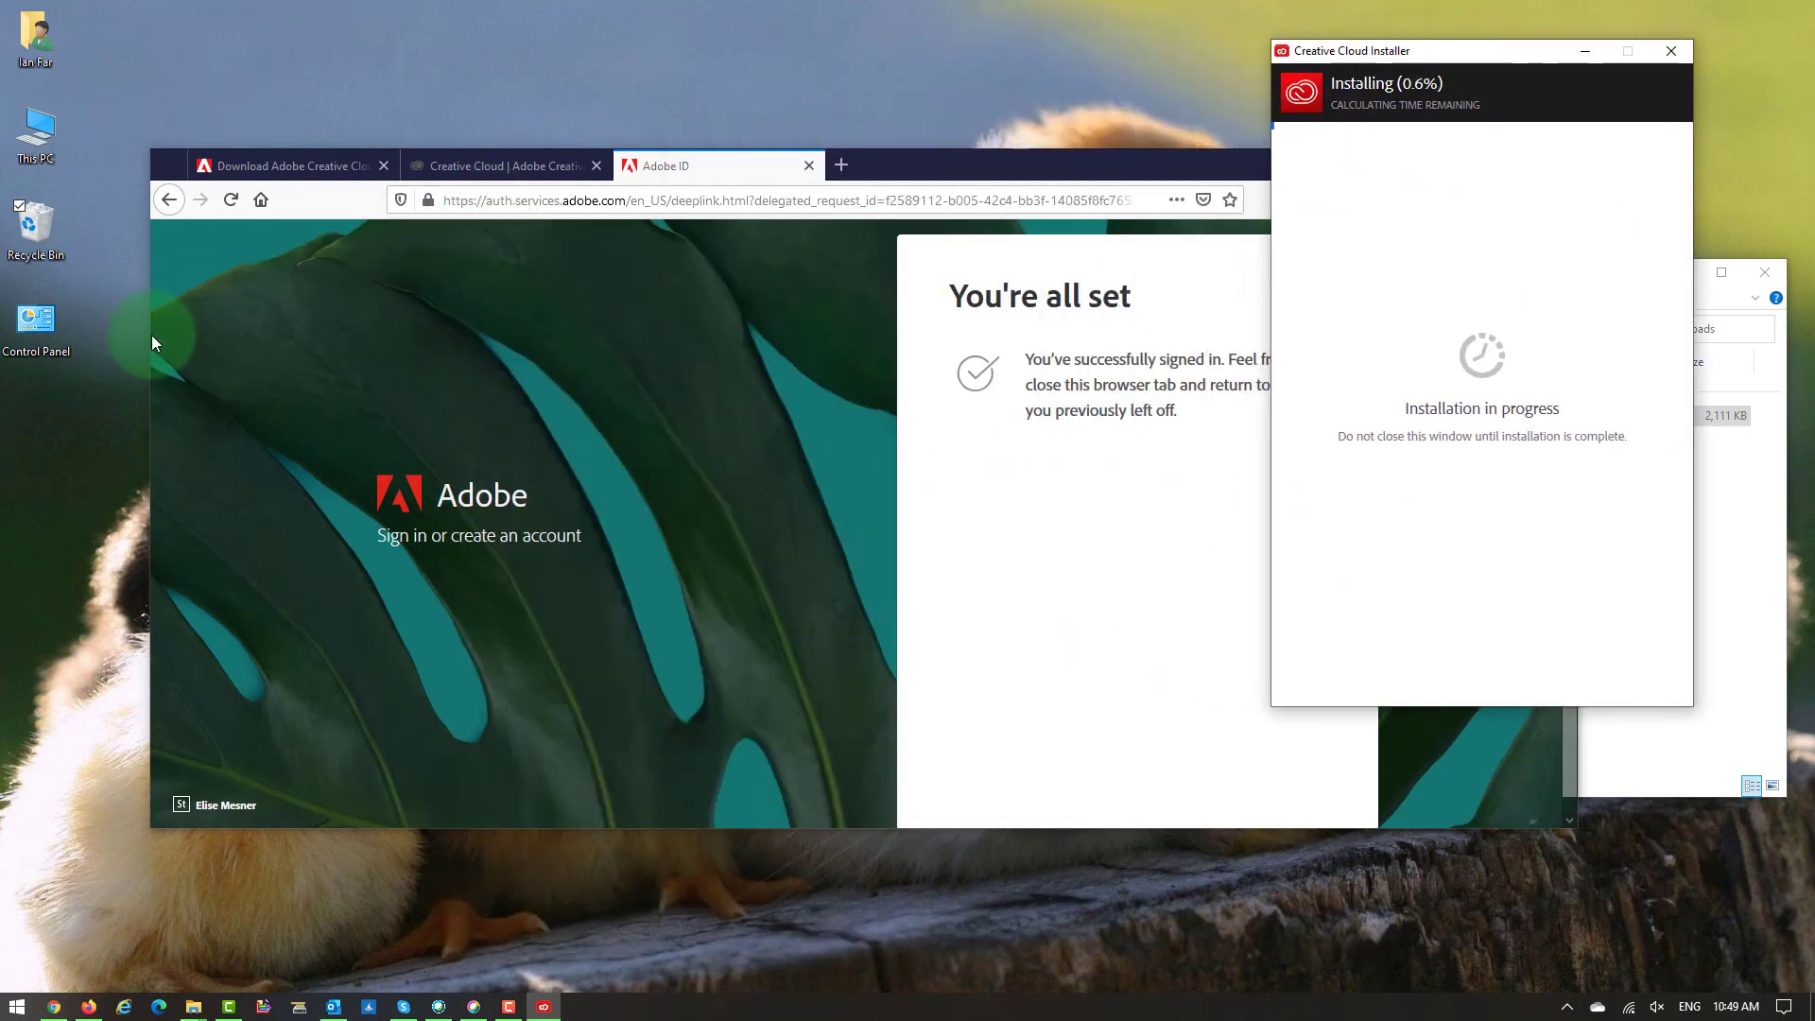
left_click(217, 346)
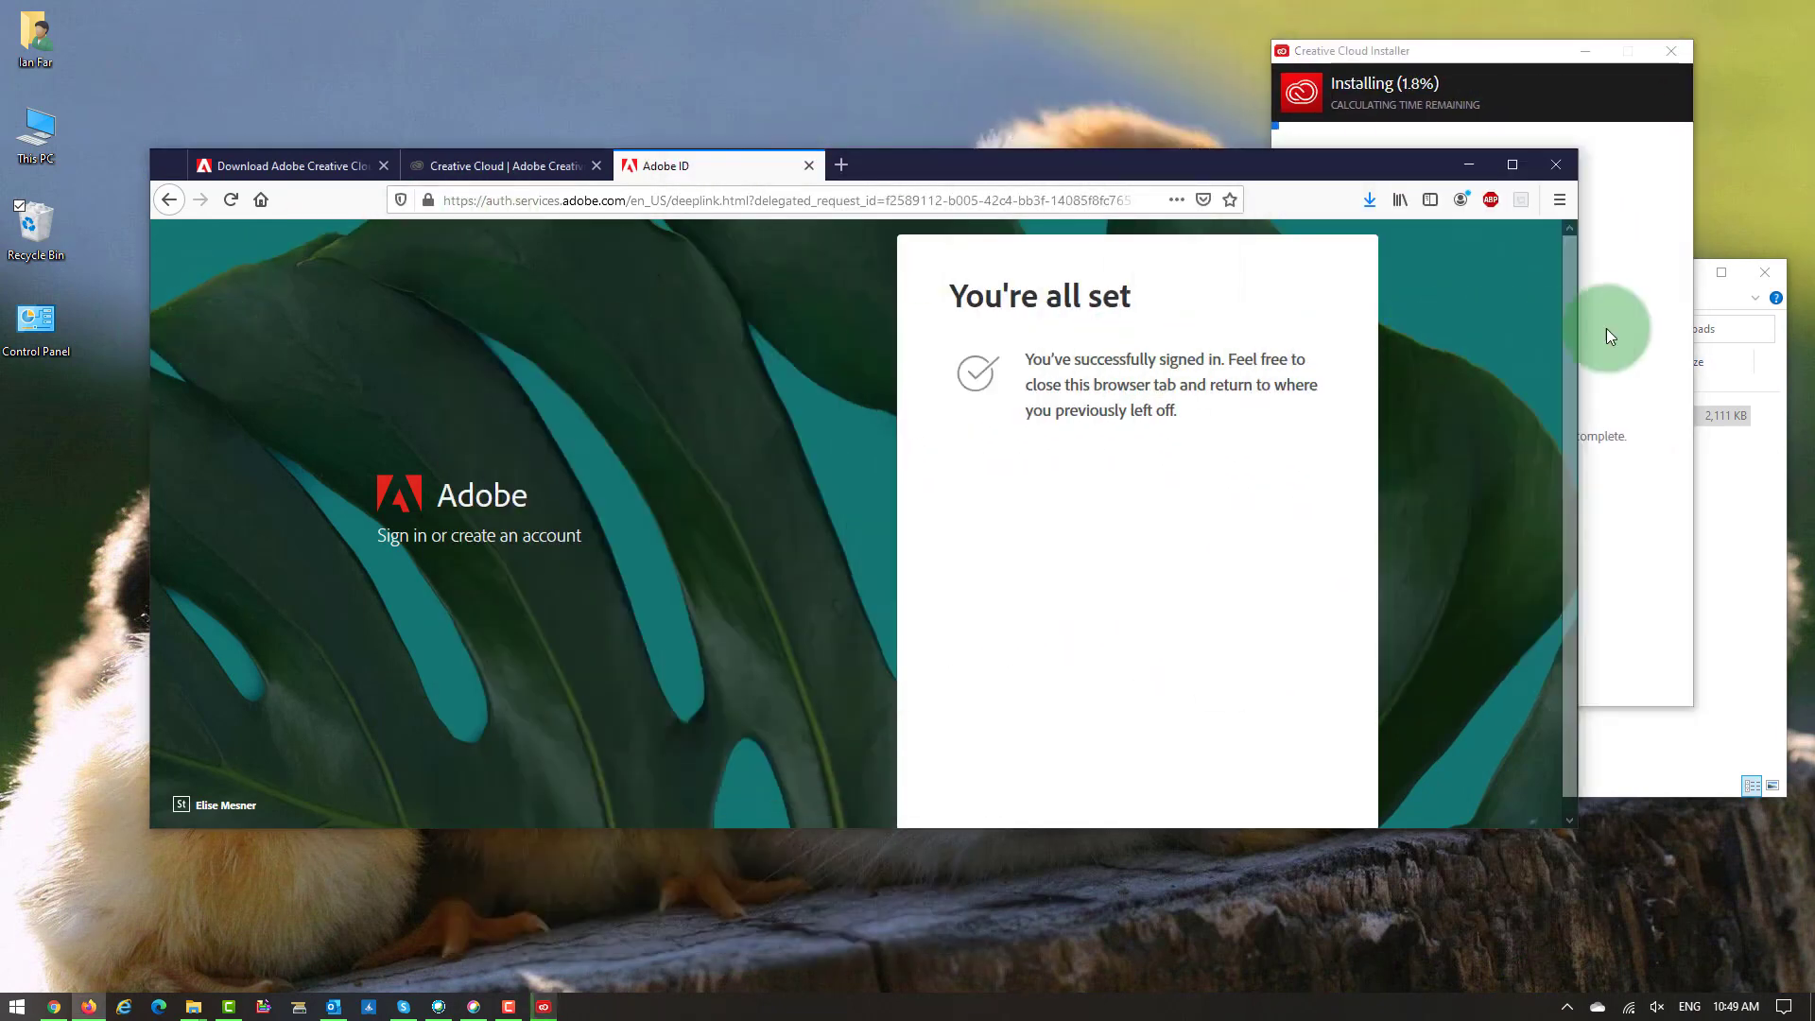
left_click_drag(1579, 325, 1252, 325)
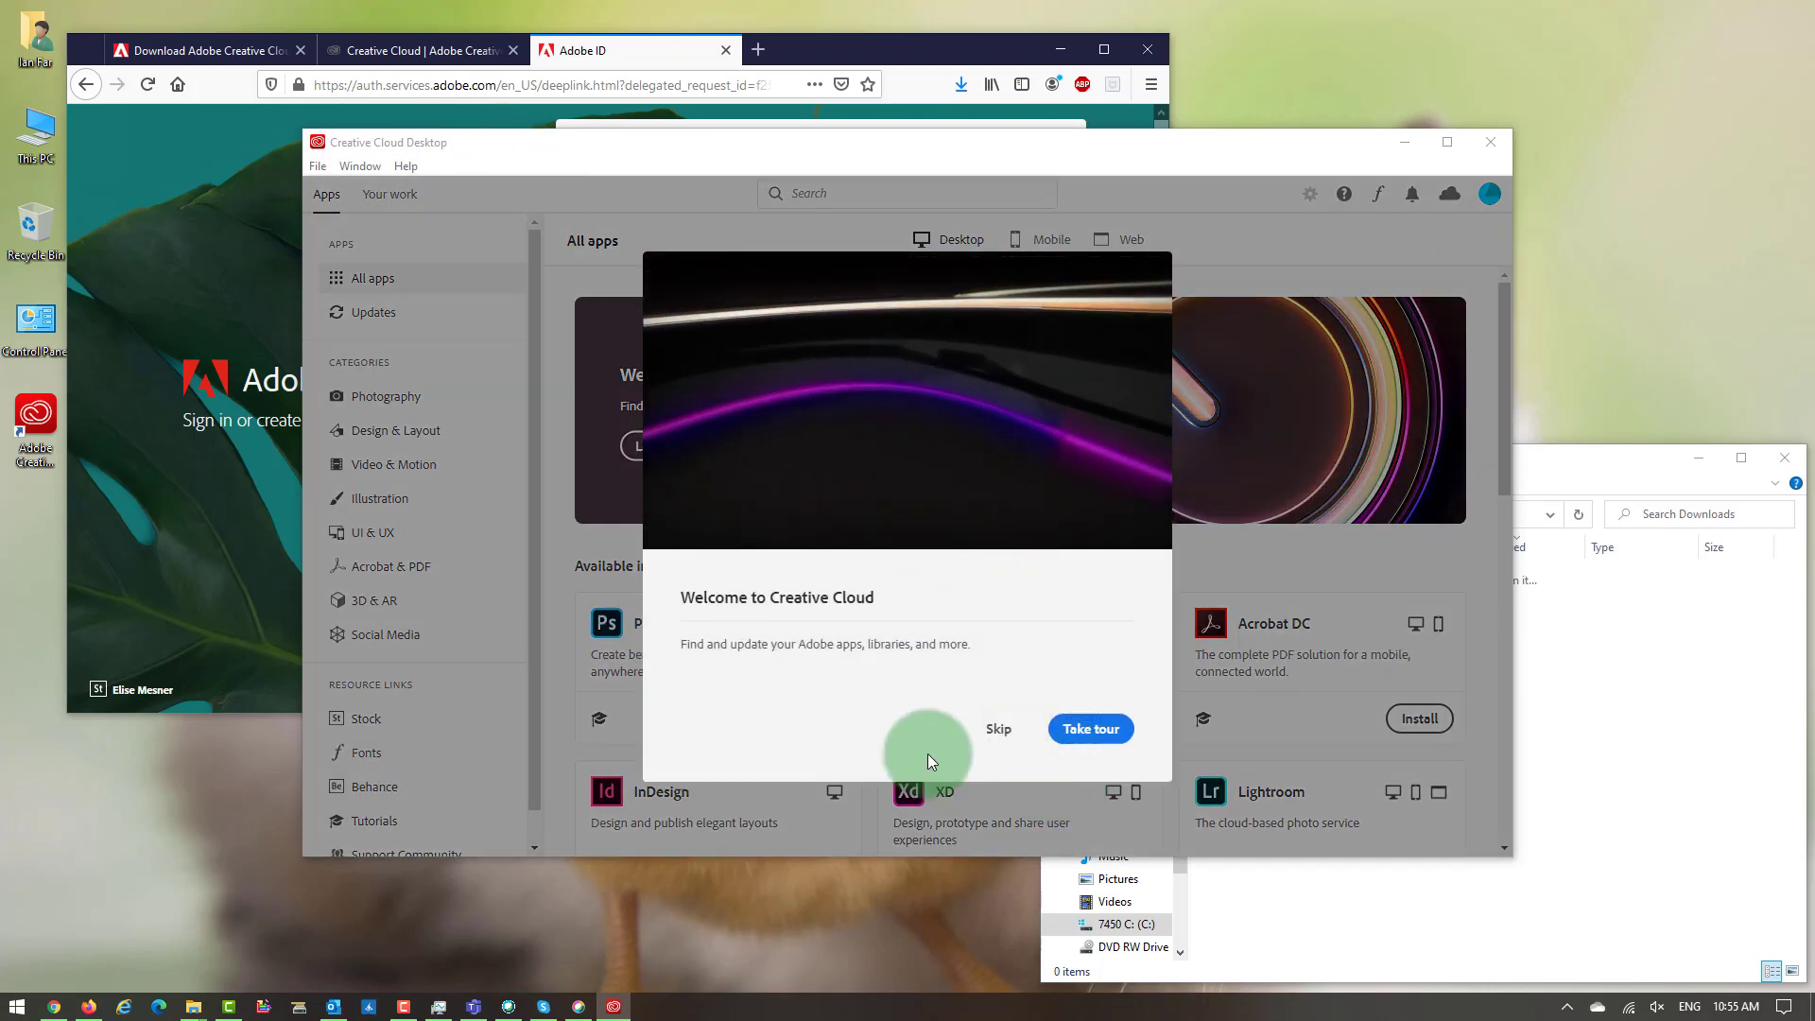
Skip the Welcome to Creative Cloud tour and browse All apps to find Acrobat DC.
left_click(1000, 731)
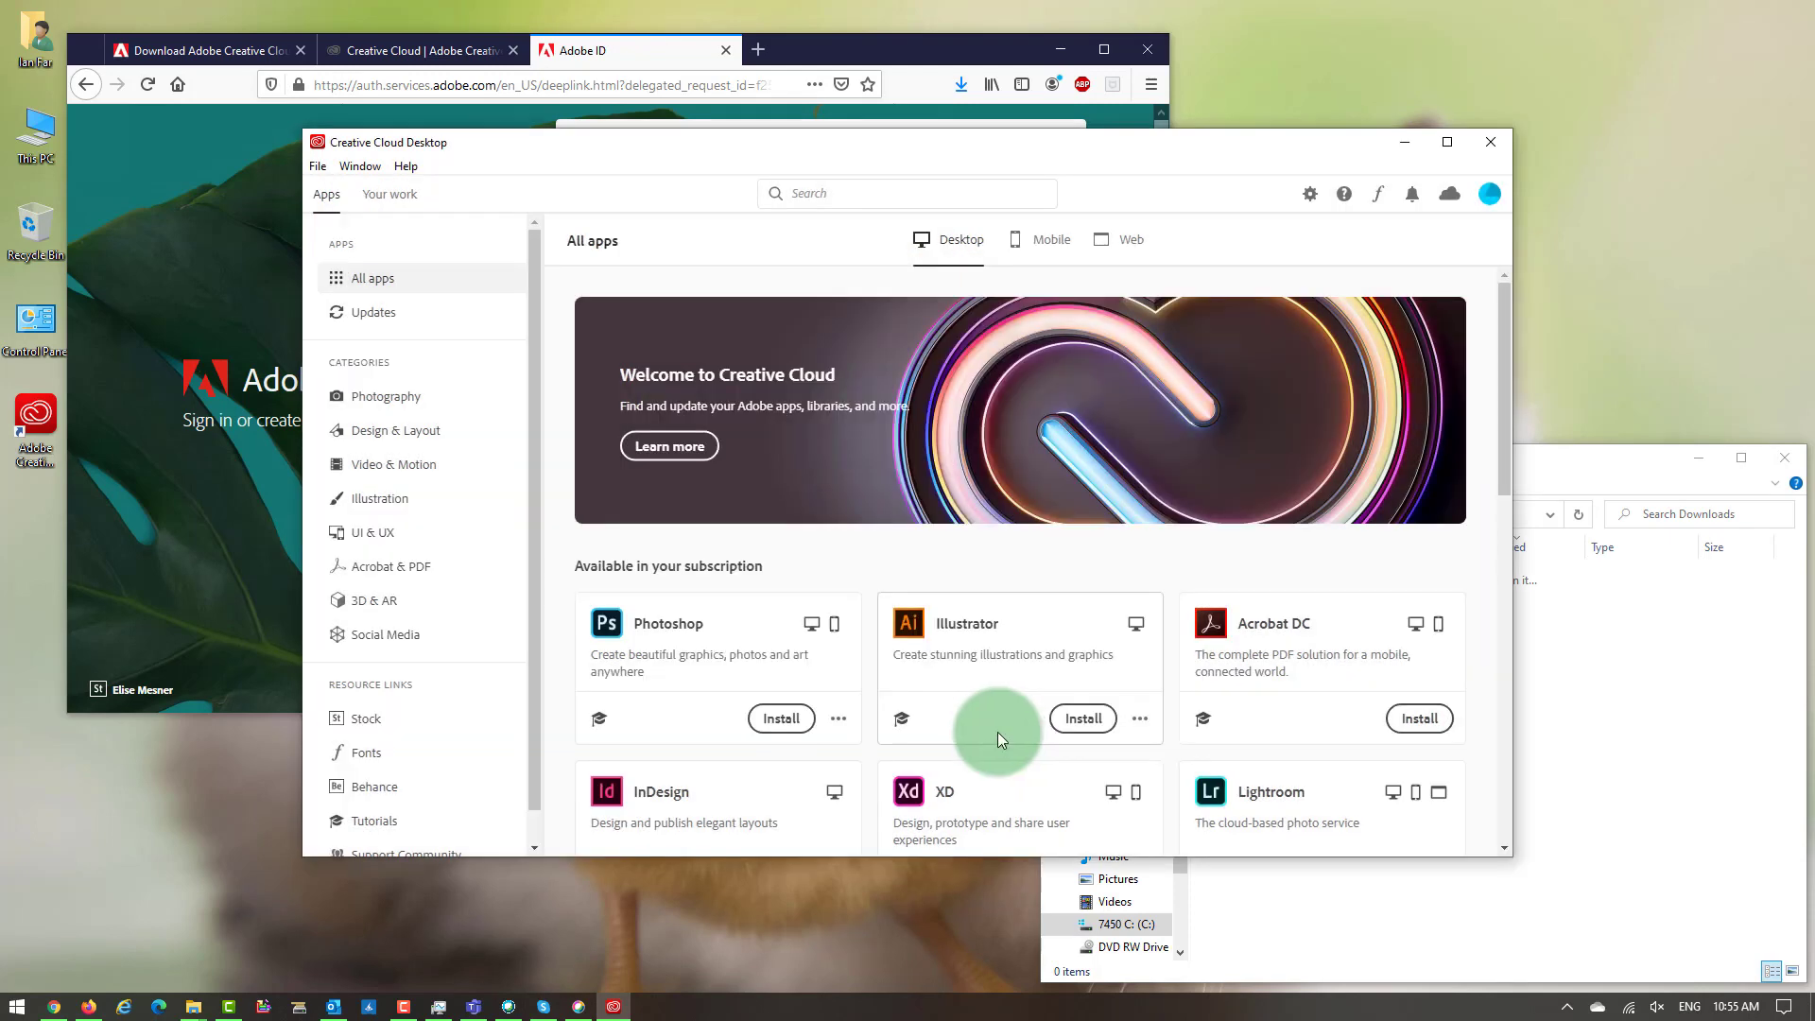
scroll(1097, 680, "down", 2)
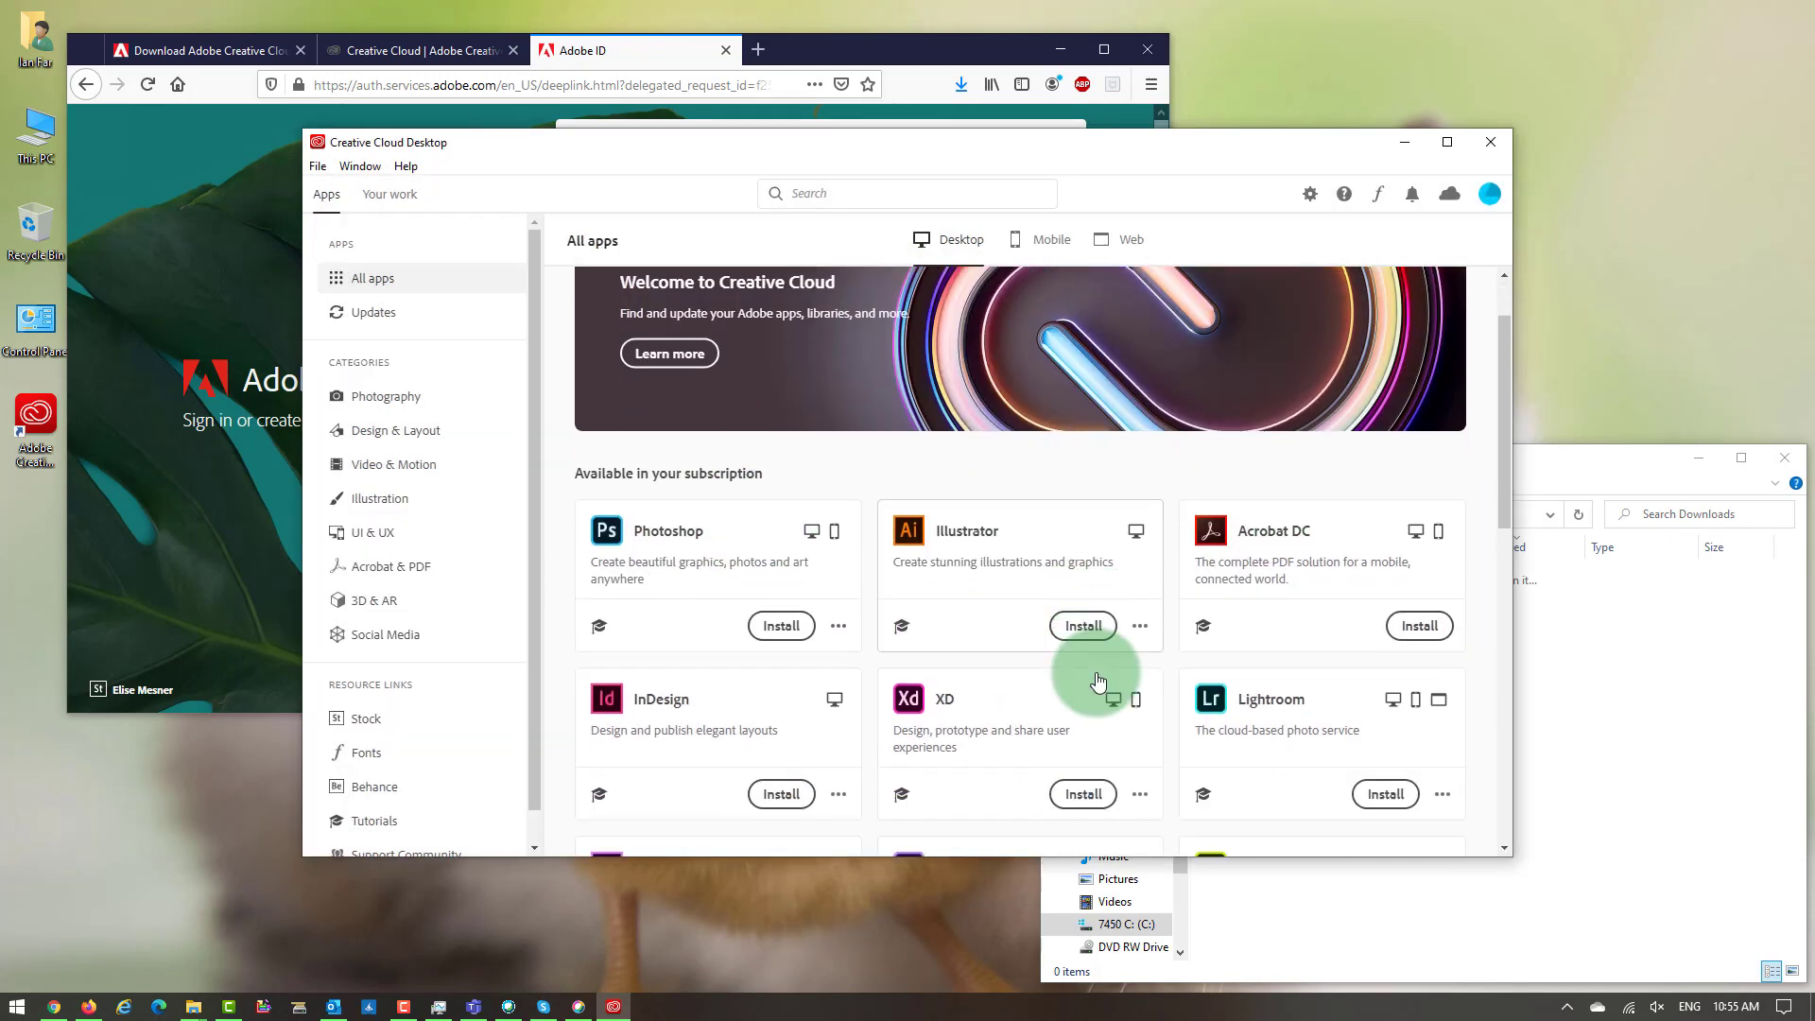
scroll(1096, 675, "down", 2)
scroll(1094, 668, "up", 2)
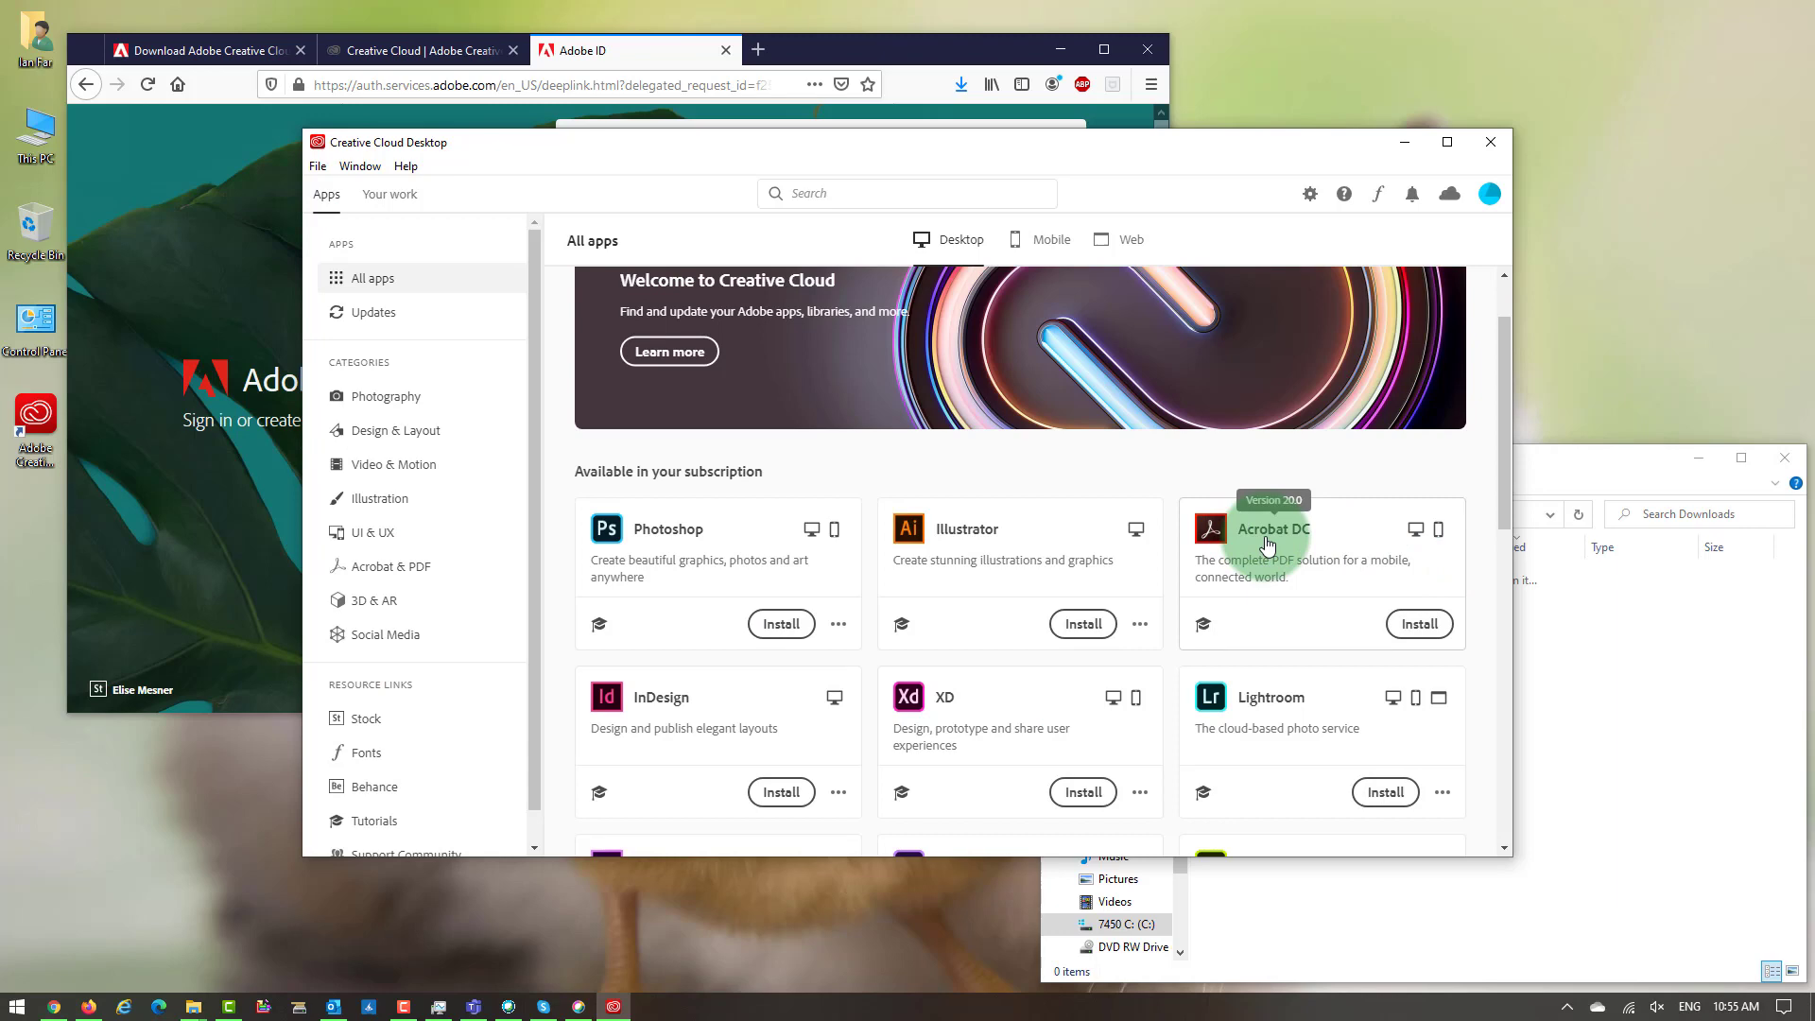
Install Acrobat DC, continuing past the Microsoft Outlook conflict warning.
left_click(1415, 624)
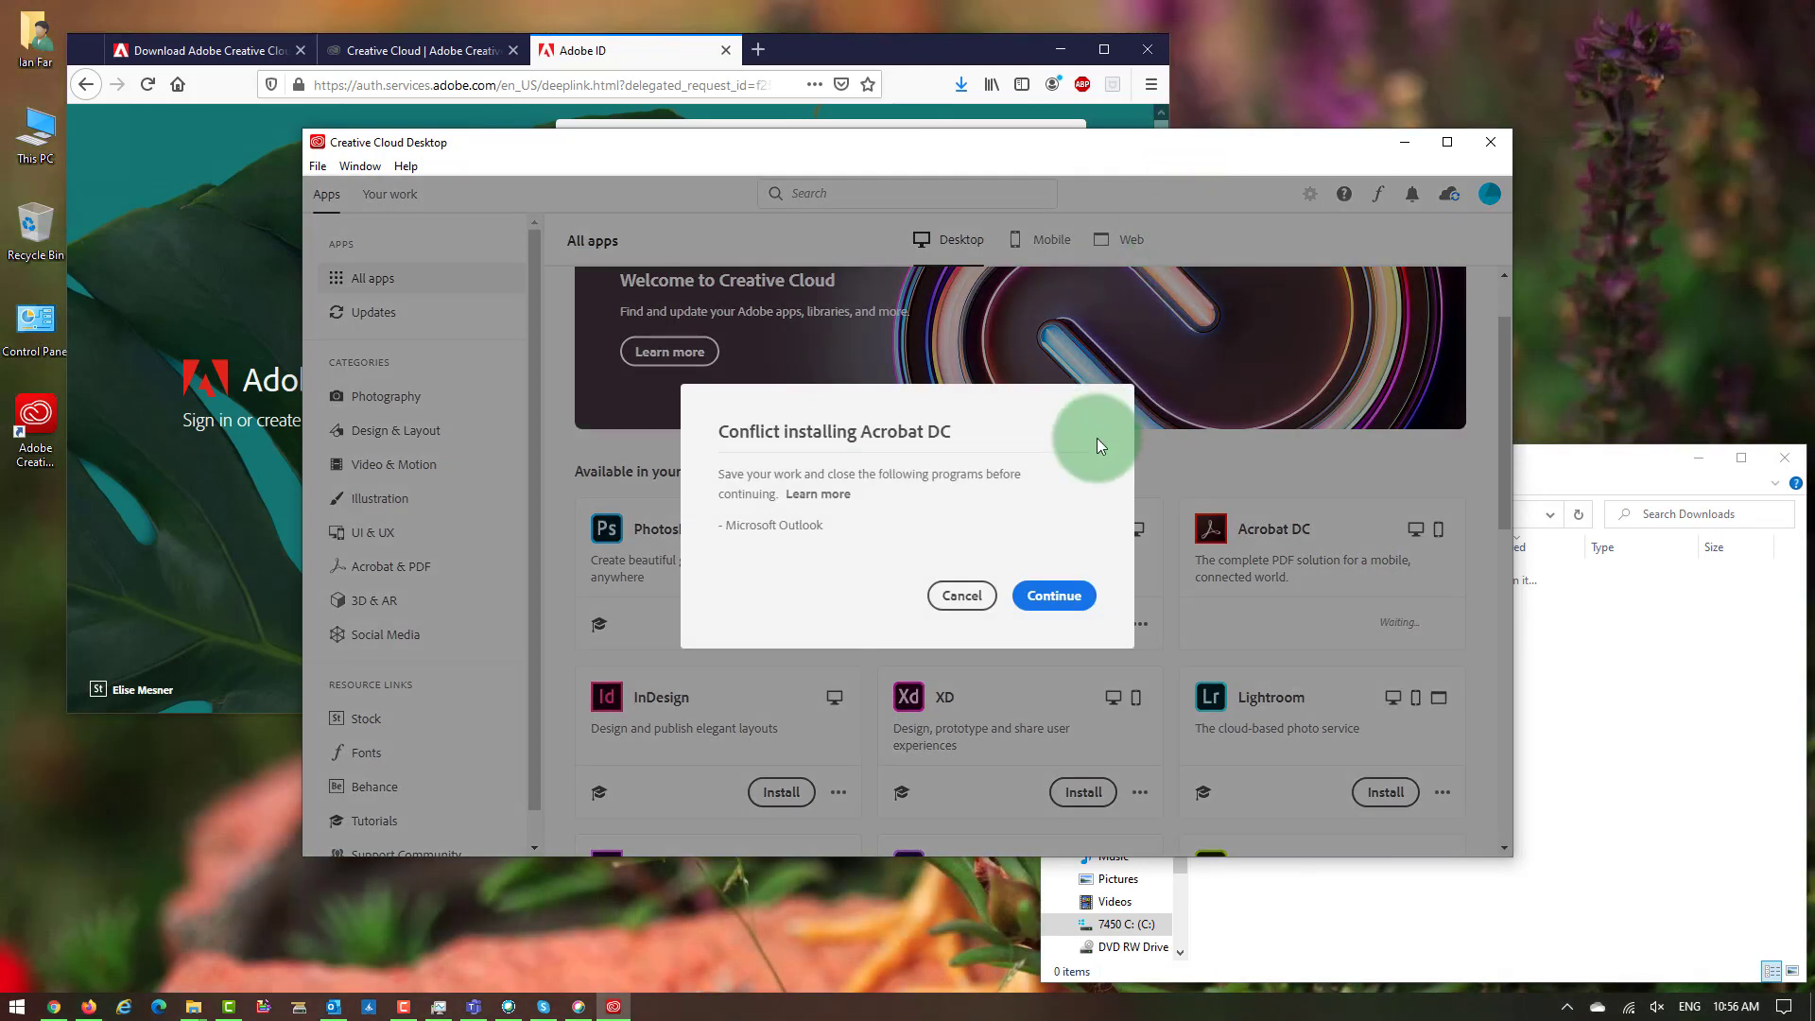
left_click(1054, 595)
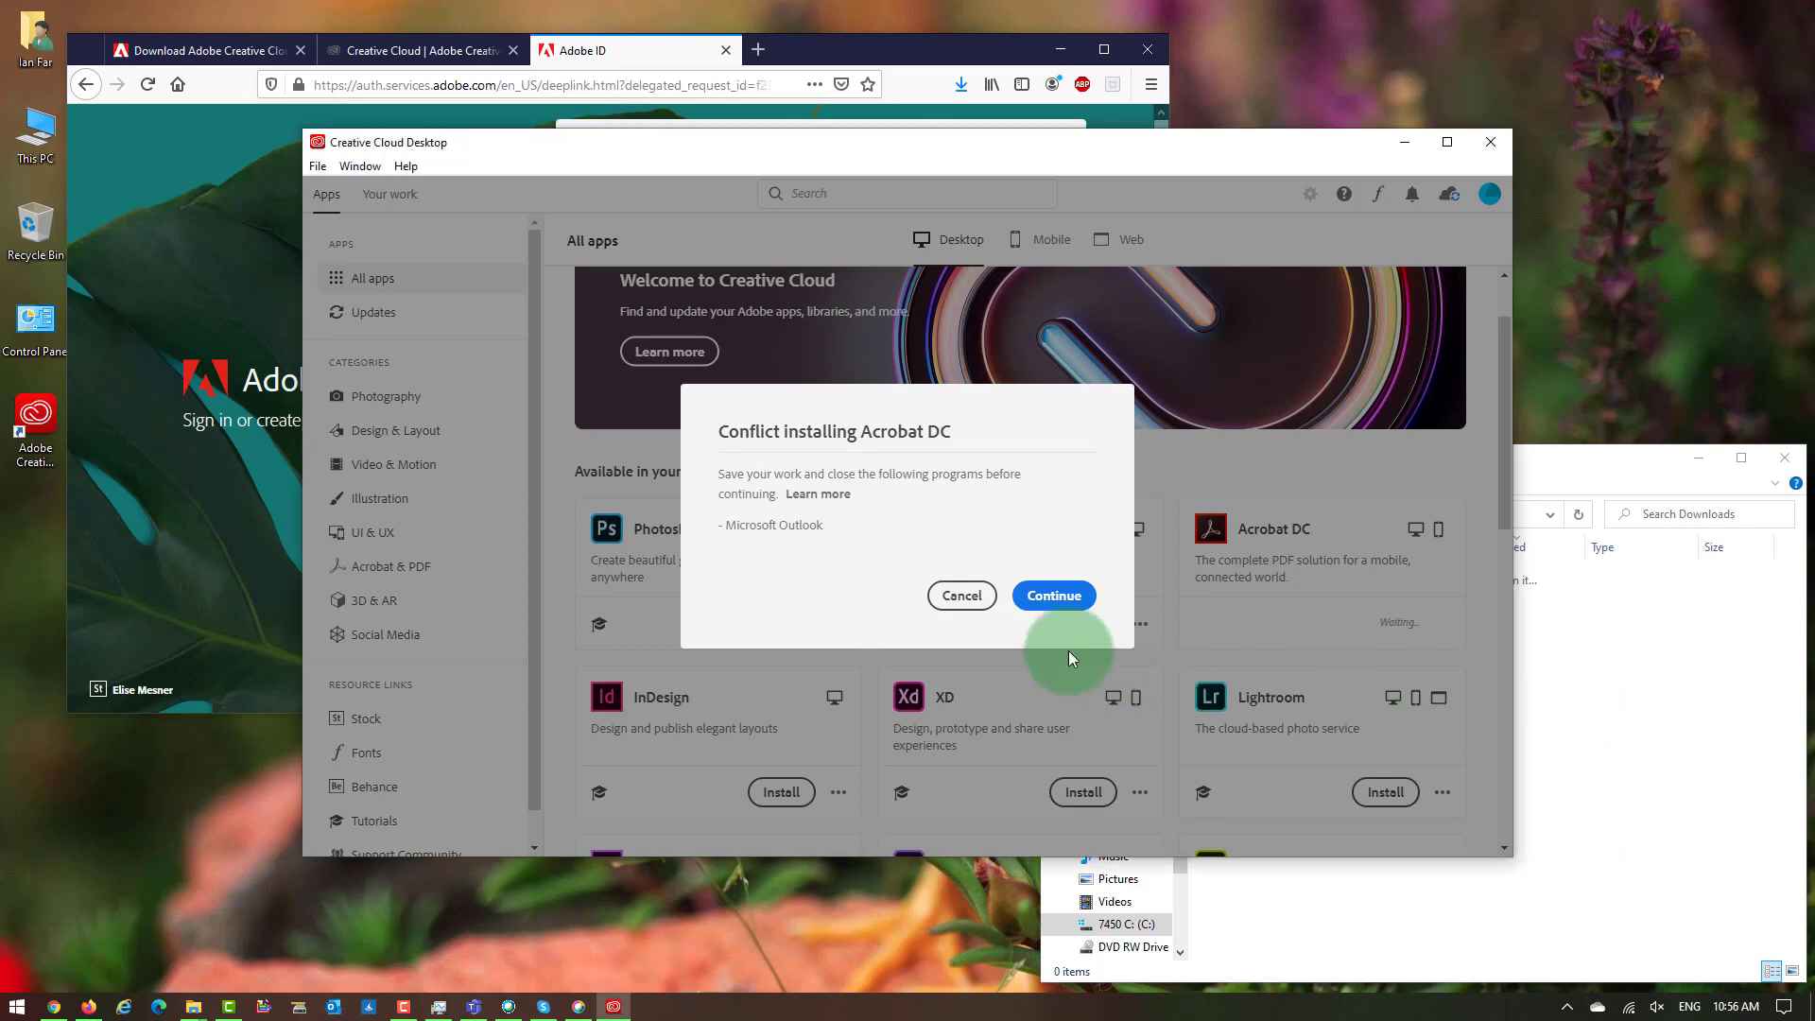
left_click(1060, 597)
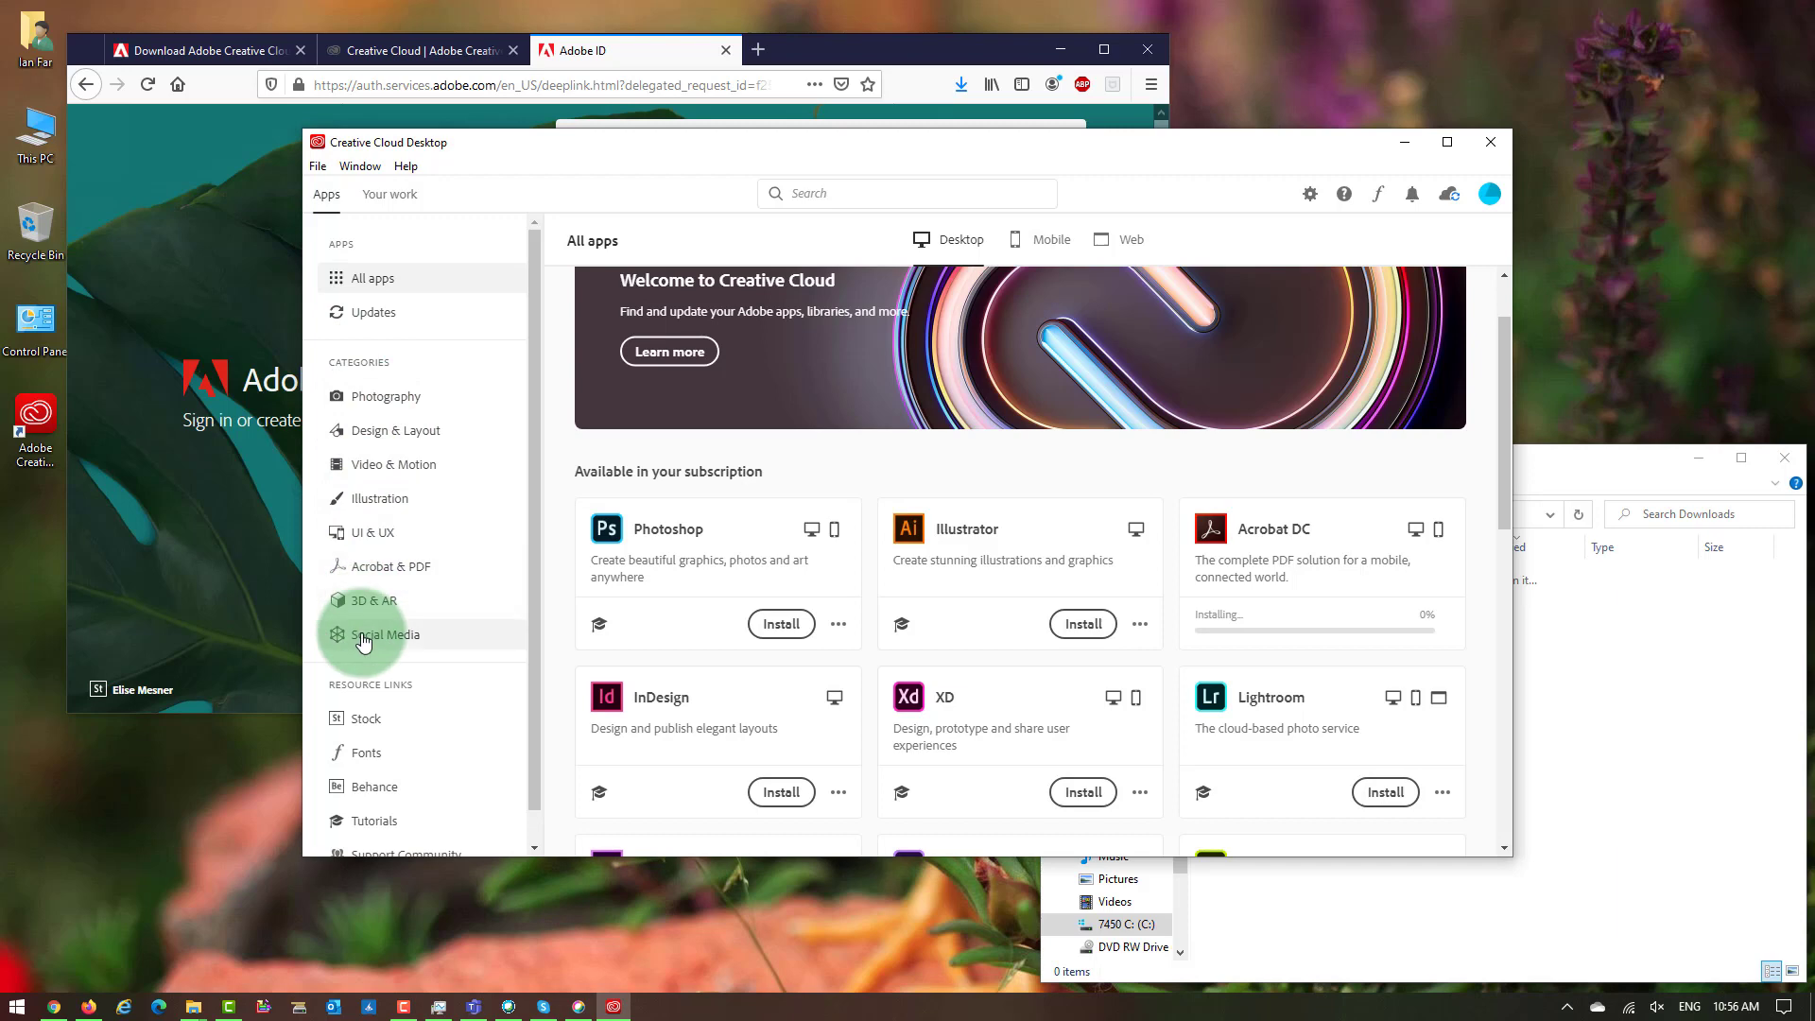
Scroll through the All apps grid while Acrobat DC finishes installing.
scroll(369, 397, "down", 1)
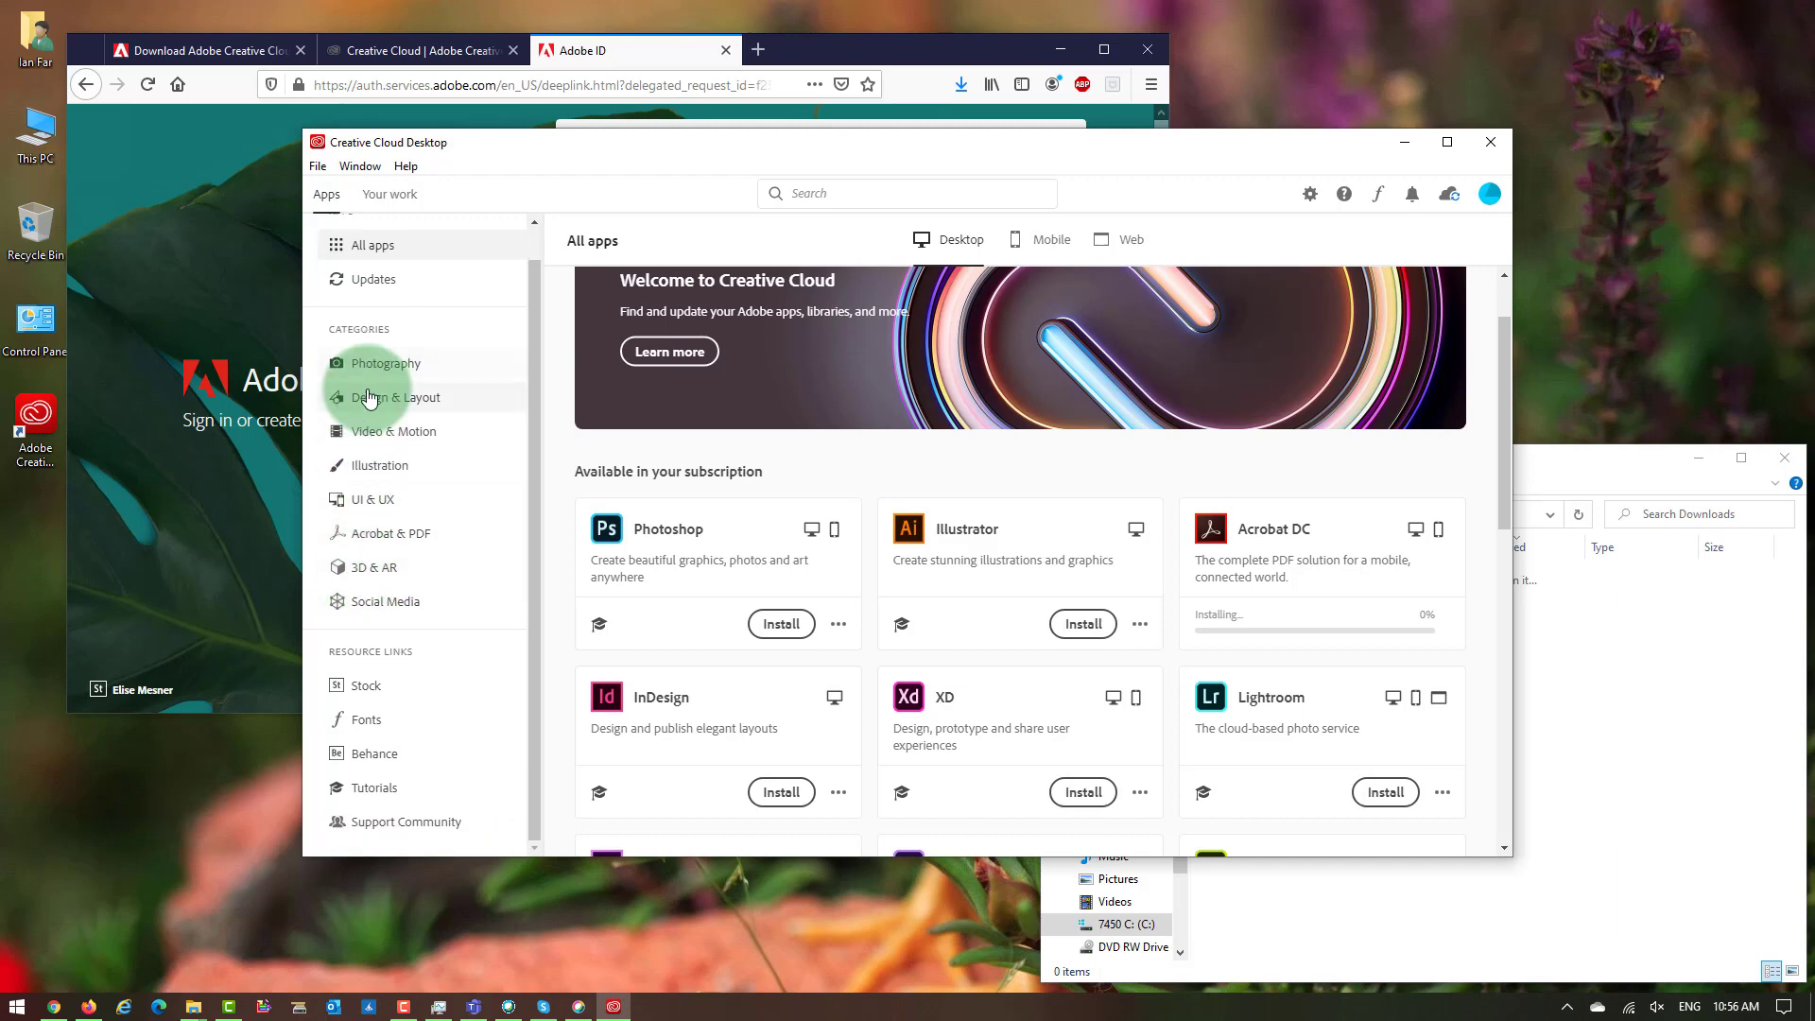
scroll(803, 588, "down", 1)
scroll(804, 588, "down", 3)
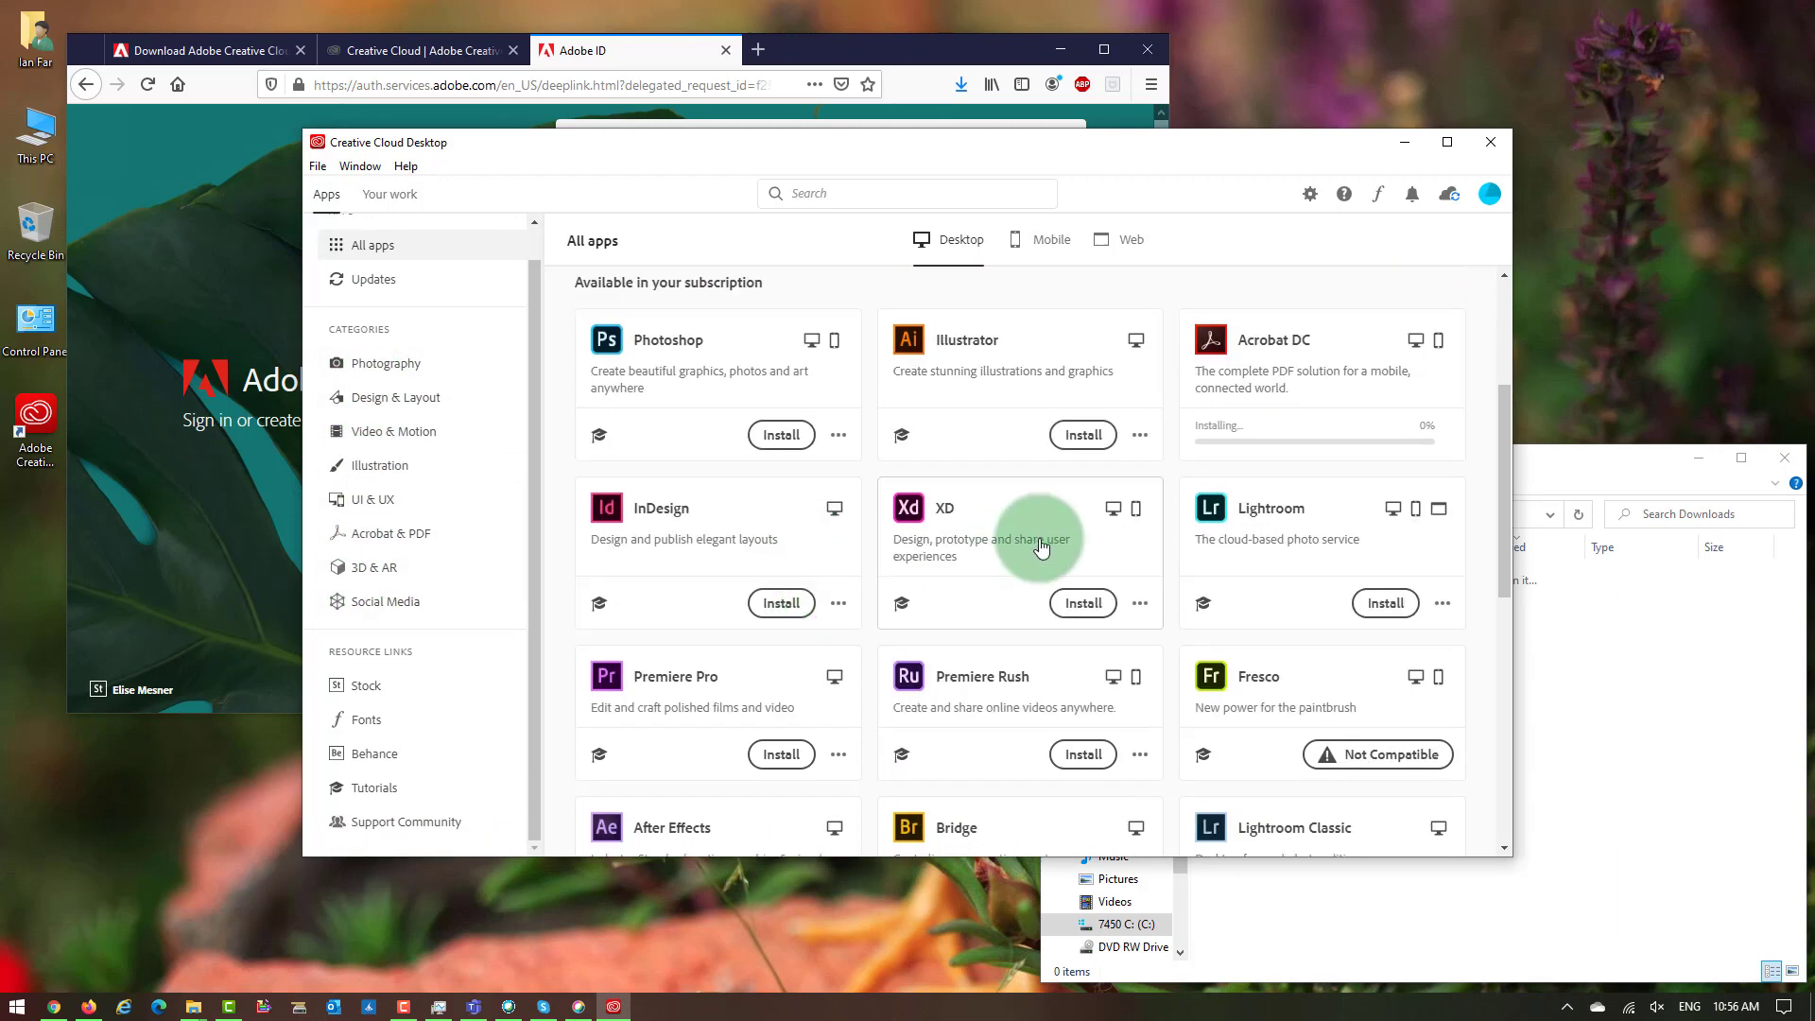
scroll(626, 580, "down", 2)
scroll(685, 639, "down", 12)
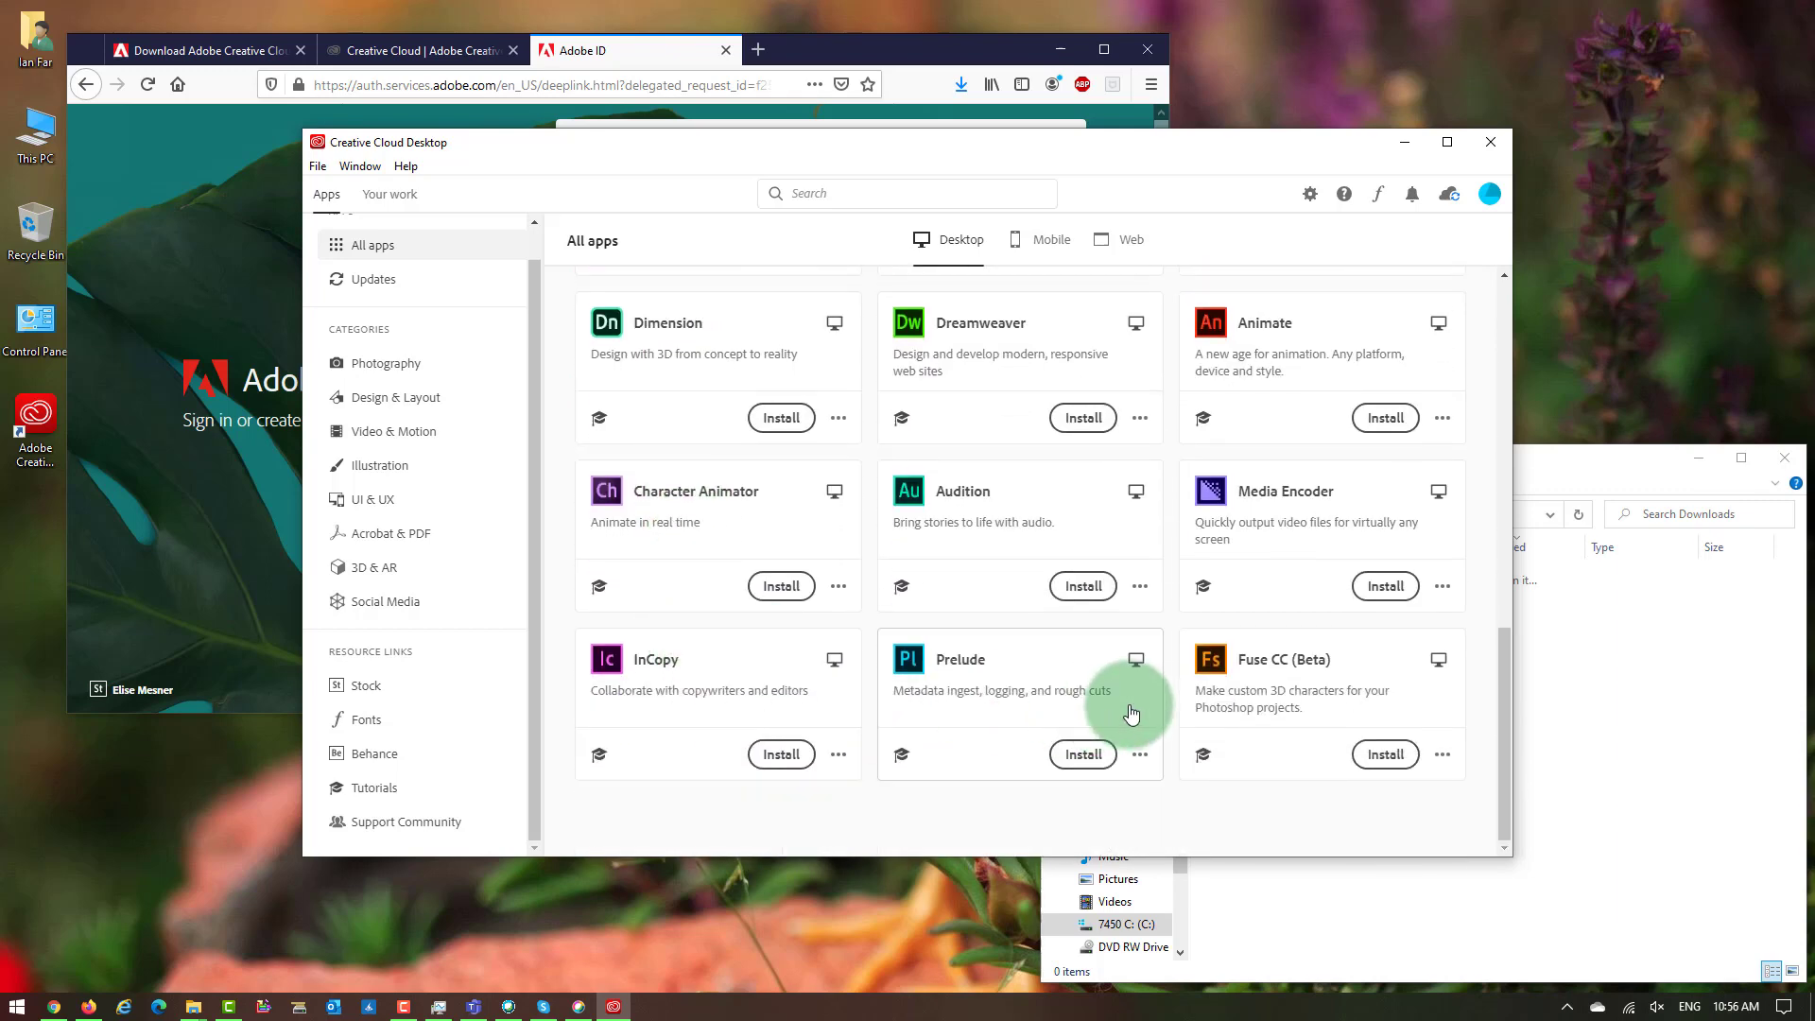
scroll(1132, 713, "up", 10)
scroll(1132, 714, "up", 3)
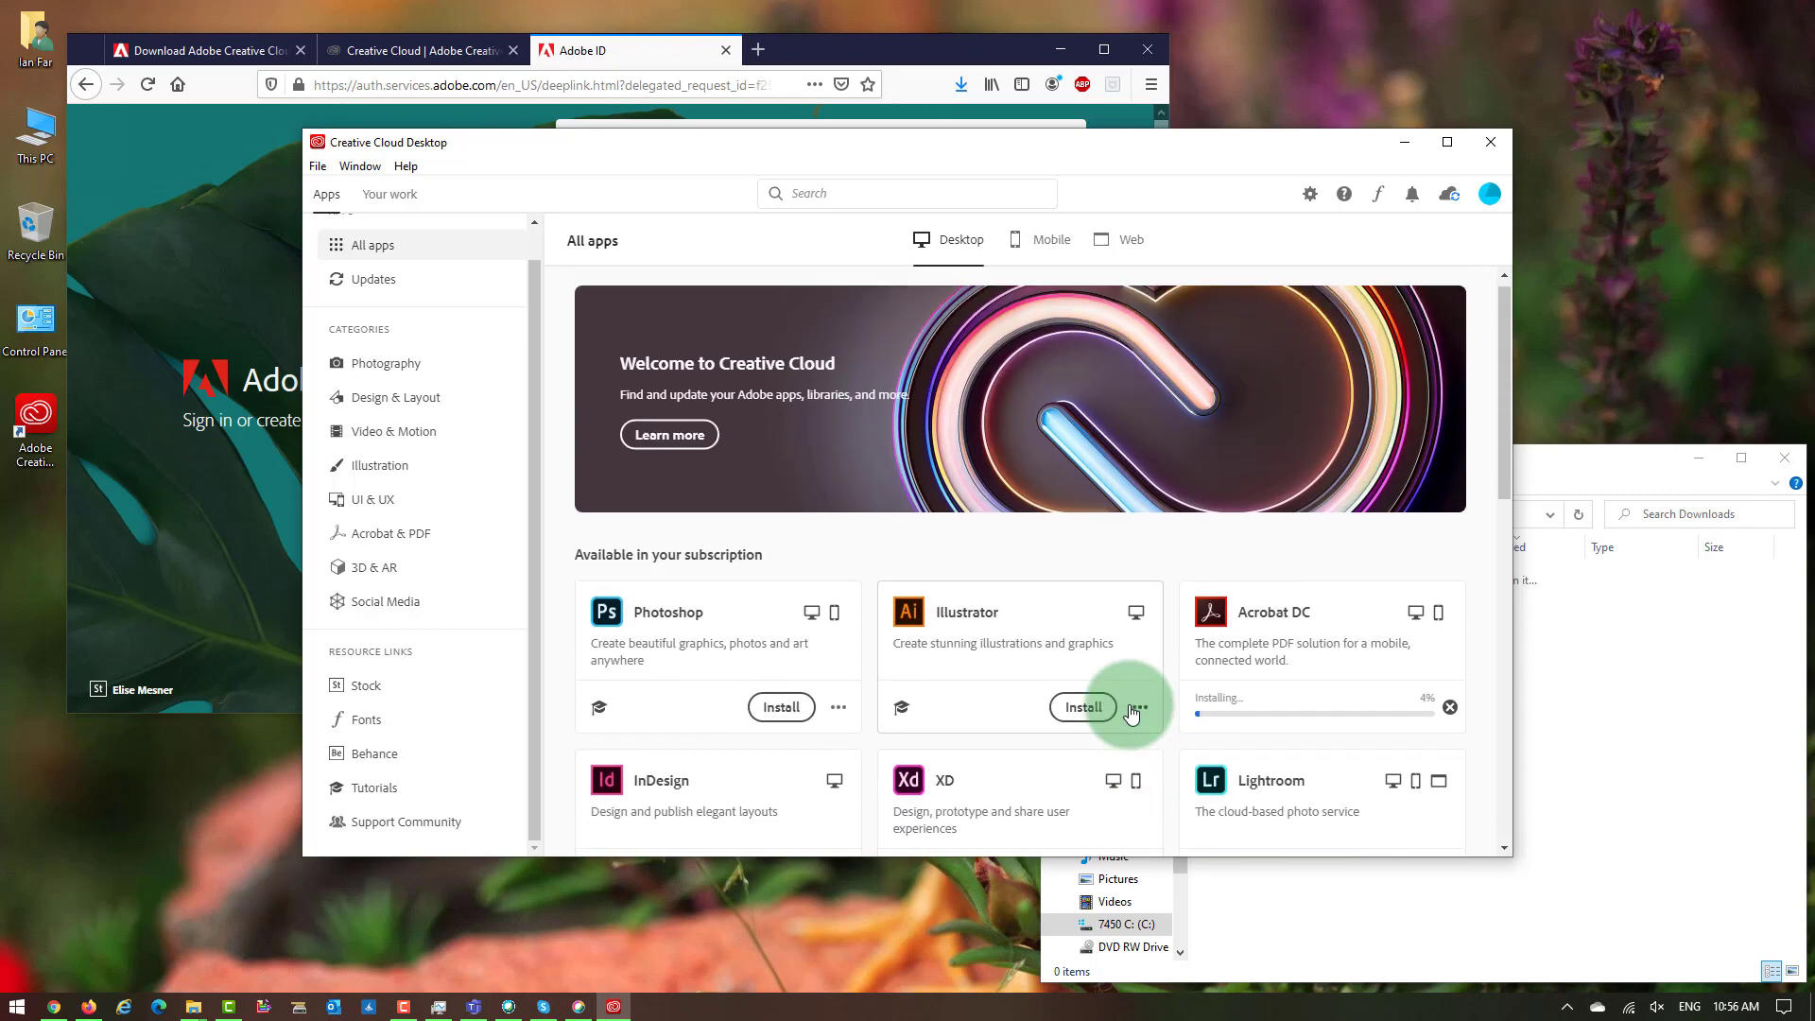
scroll(1131, 714, "down", 7)
scroll(1131, 713, "up", 2)
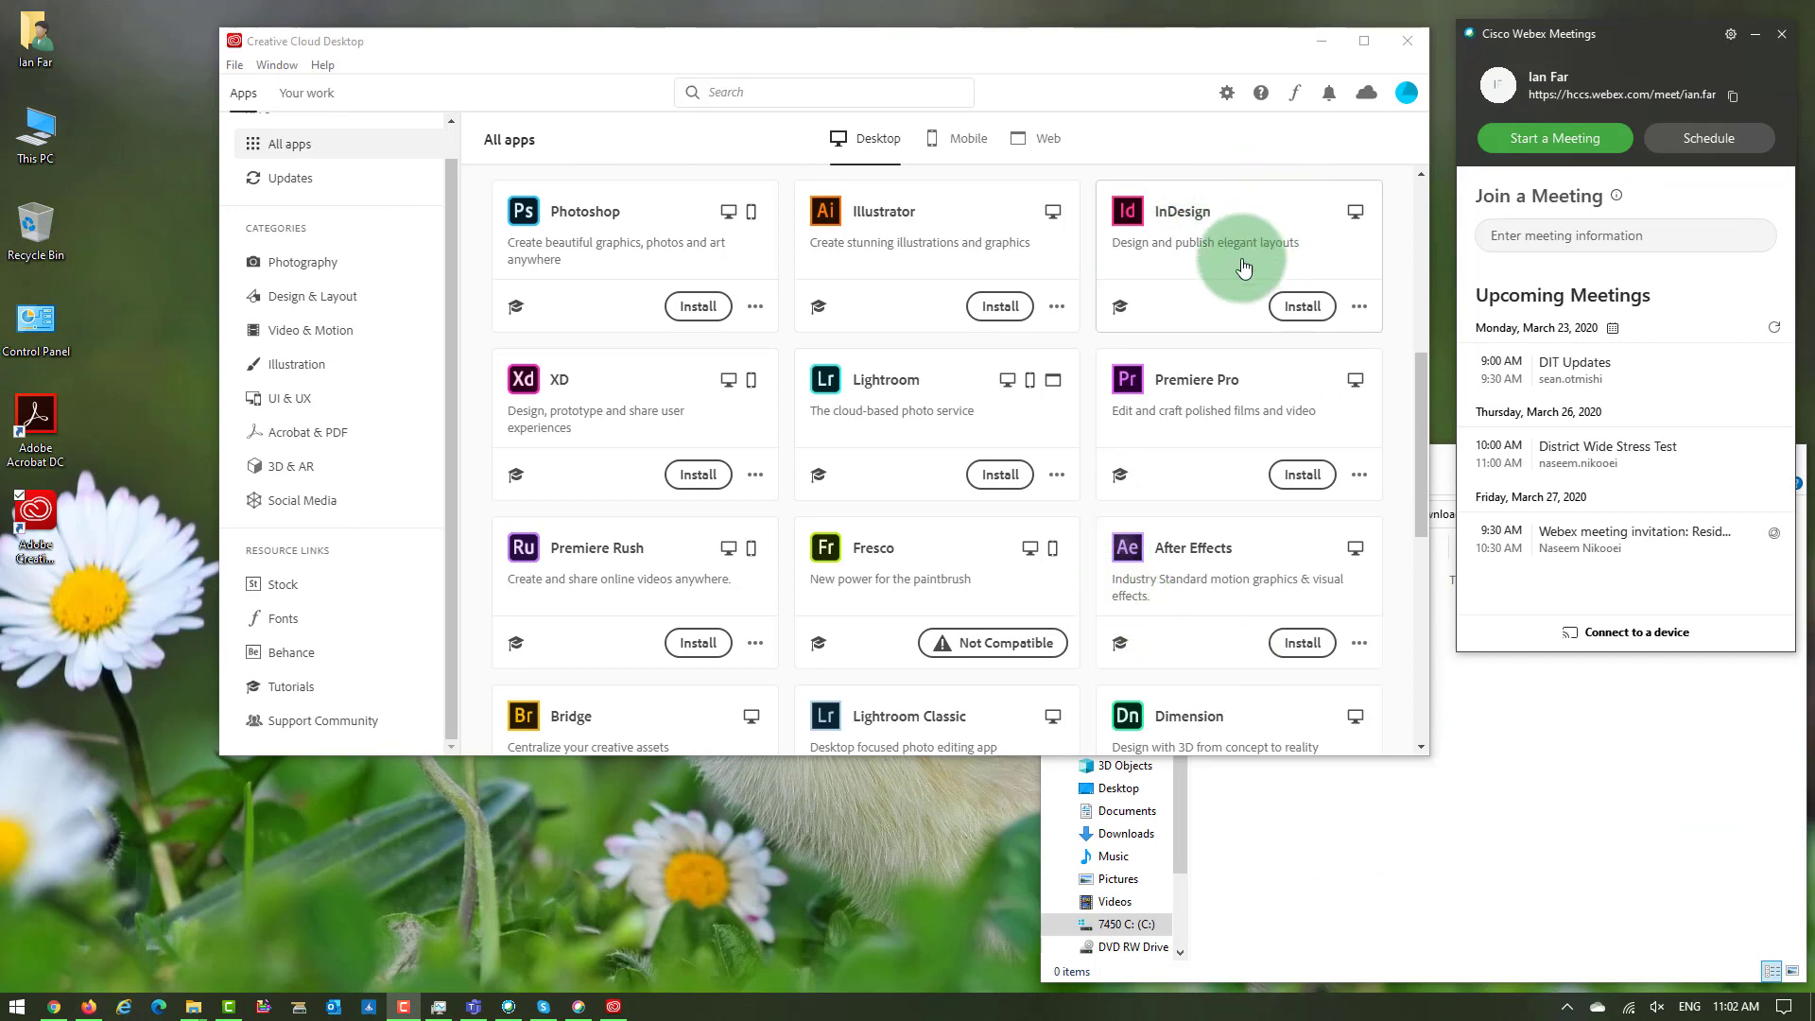
Launch Acrobat DC from its card in the Installed apps list.
scroll(1201, 410, "up", 3)
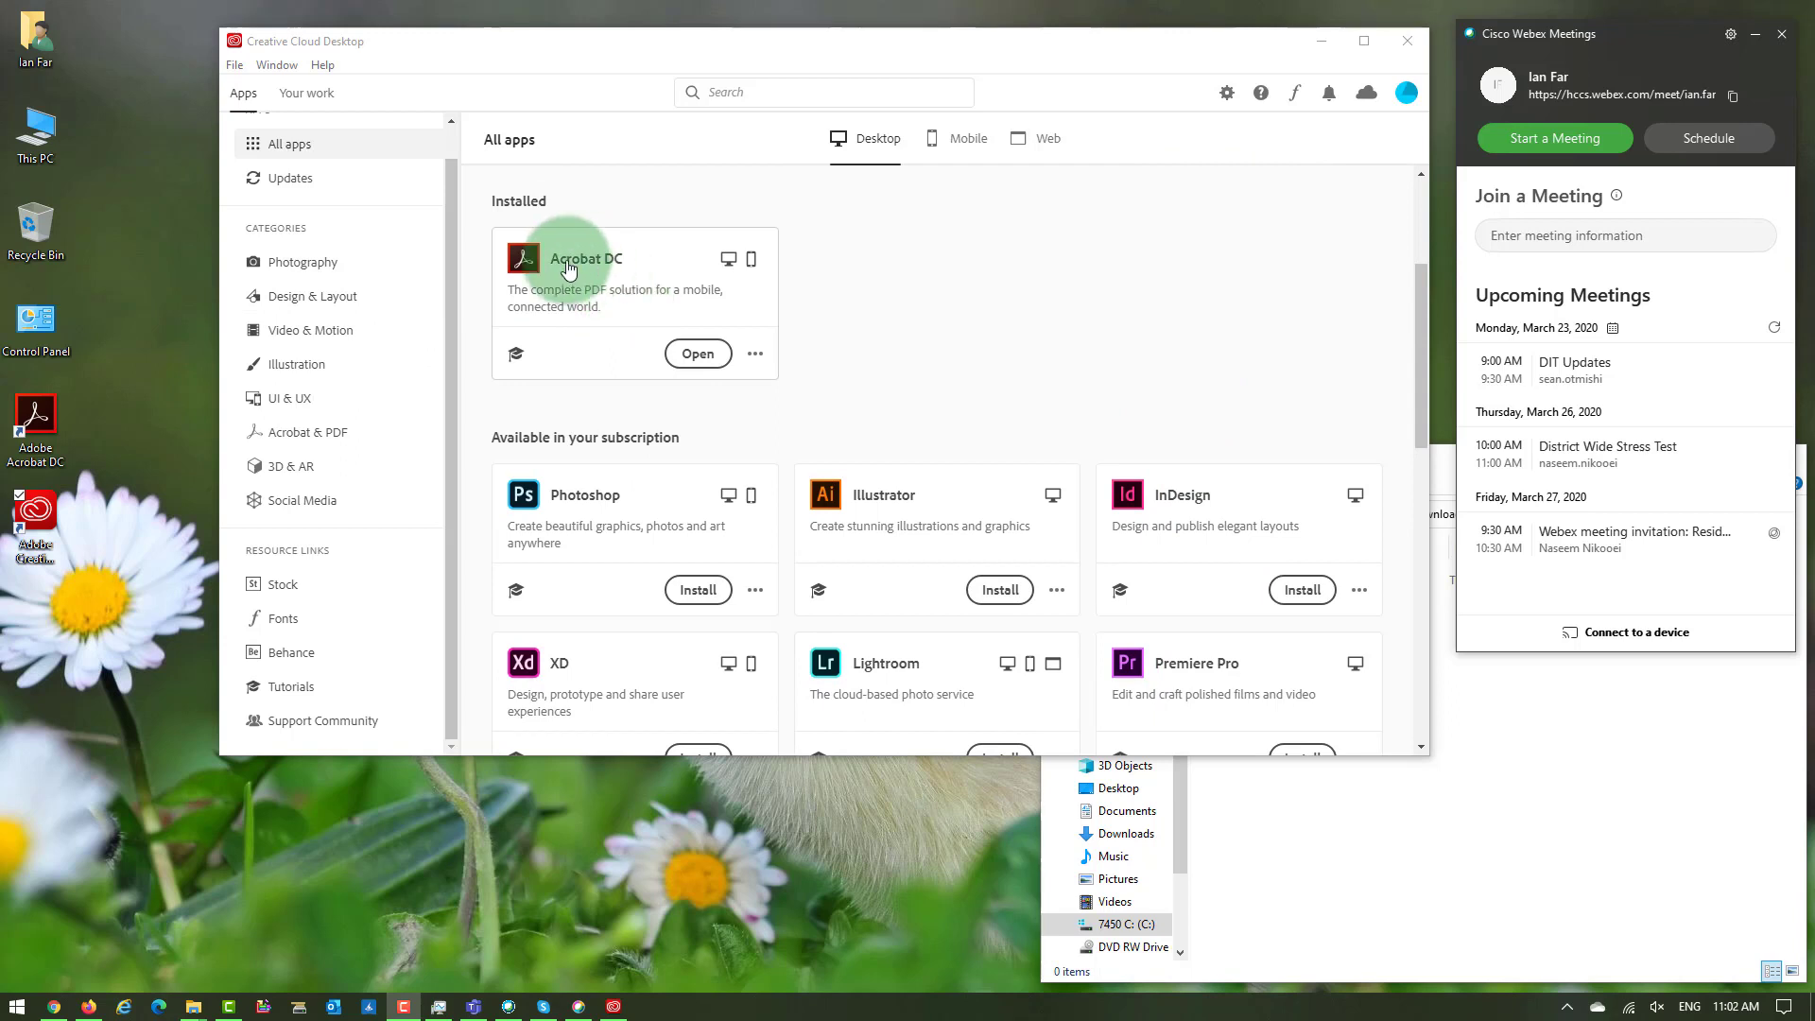
mouse_move(536, 225)
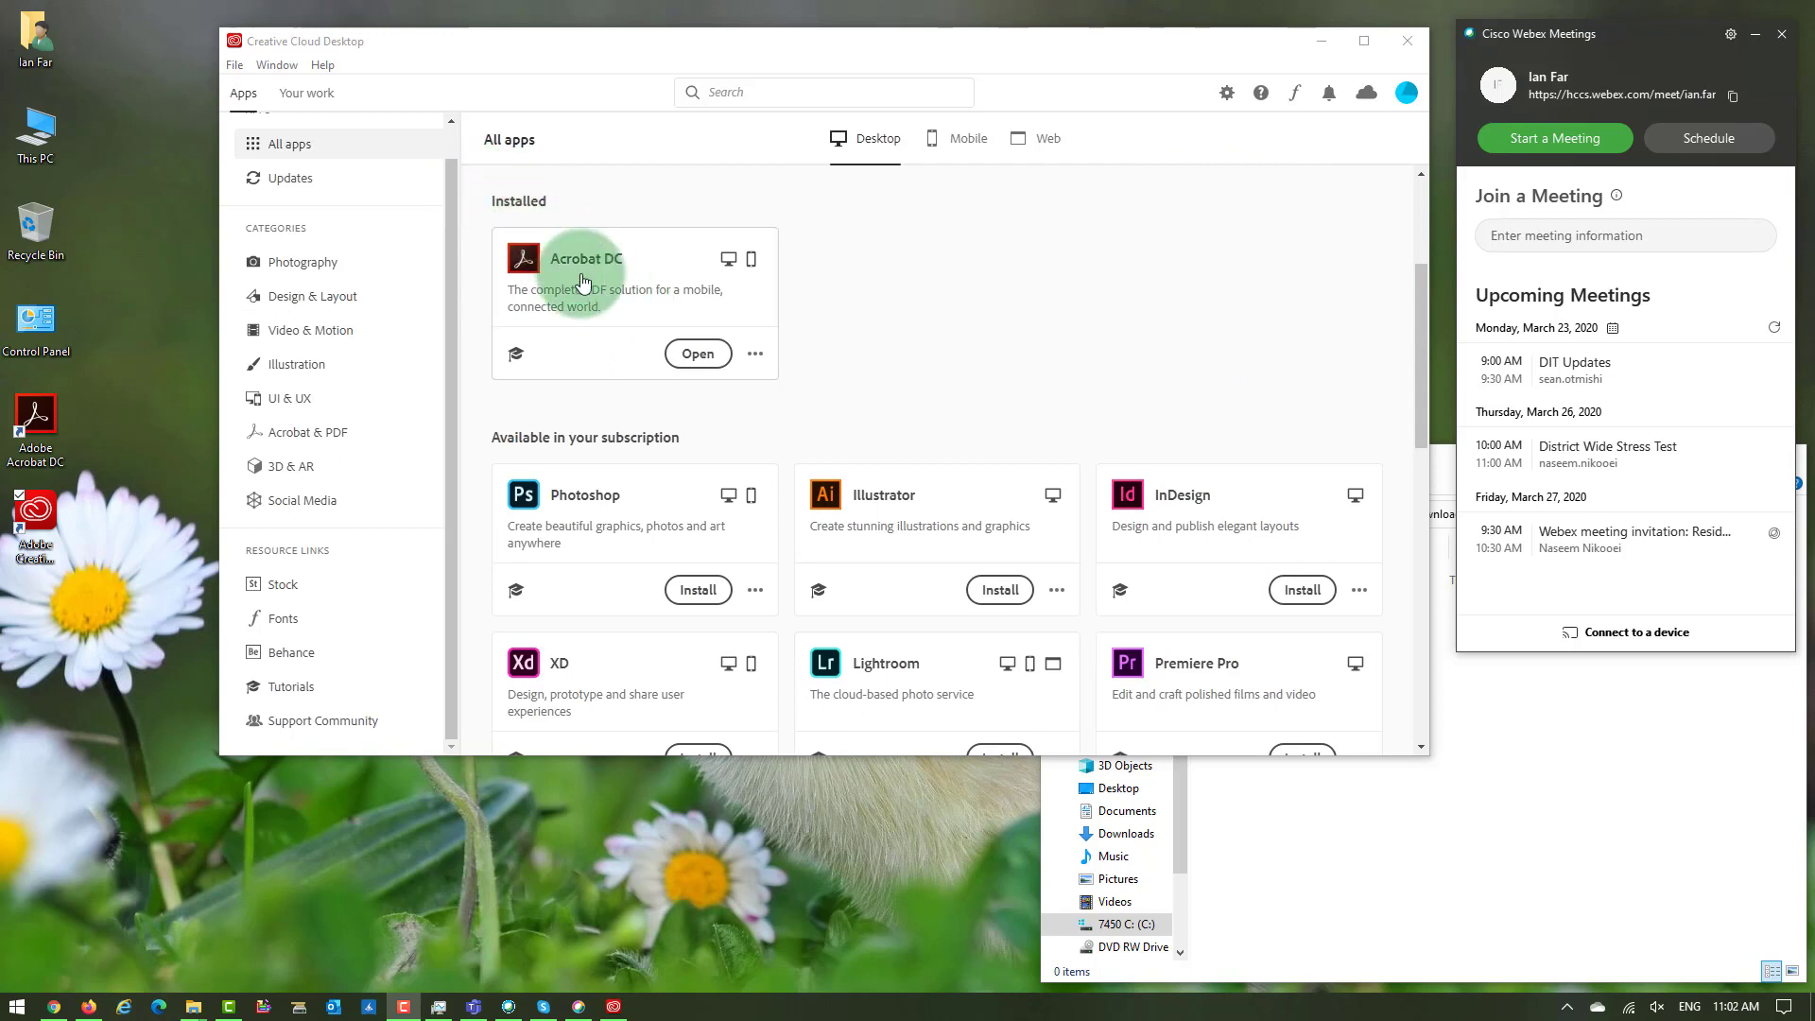
scroll(567, 269, "up", 3)
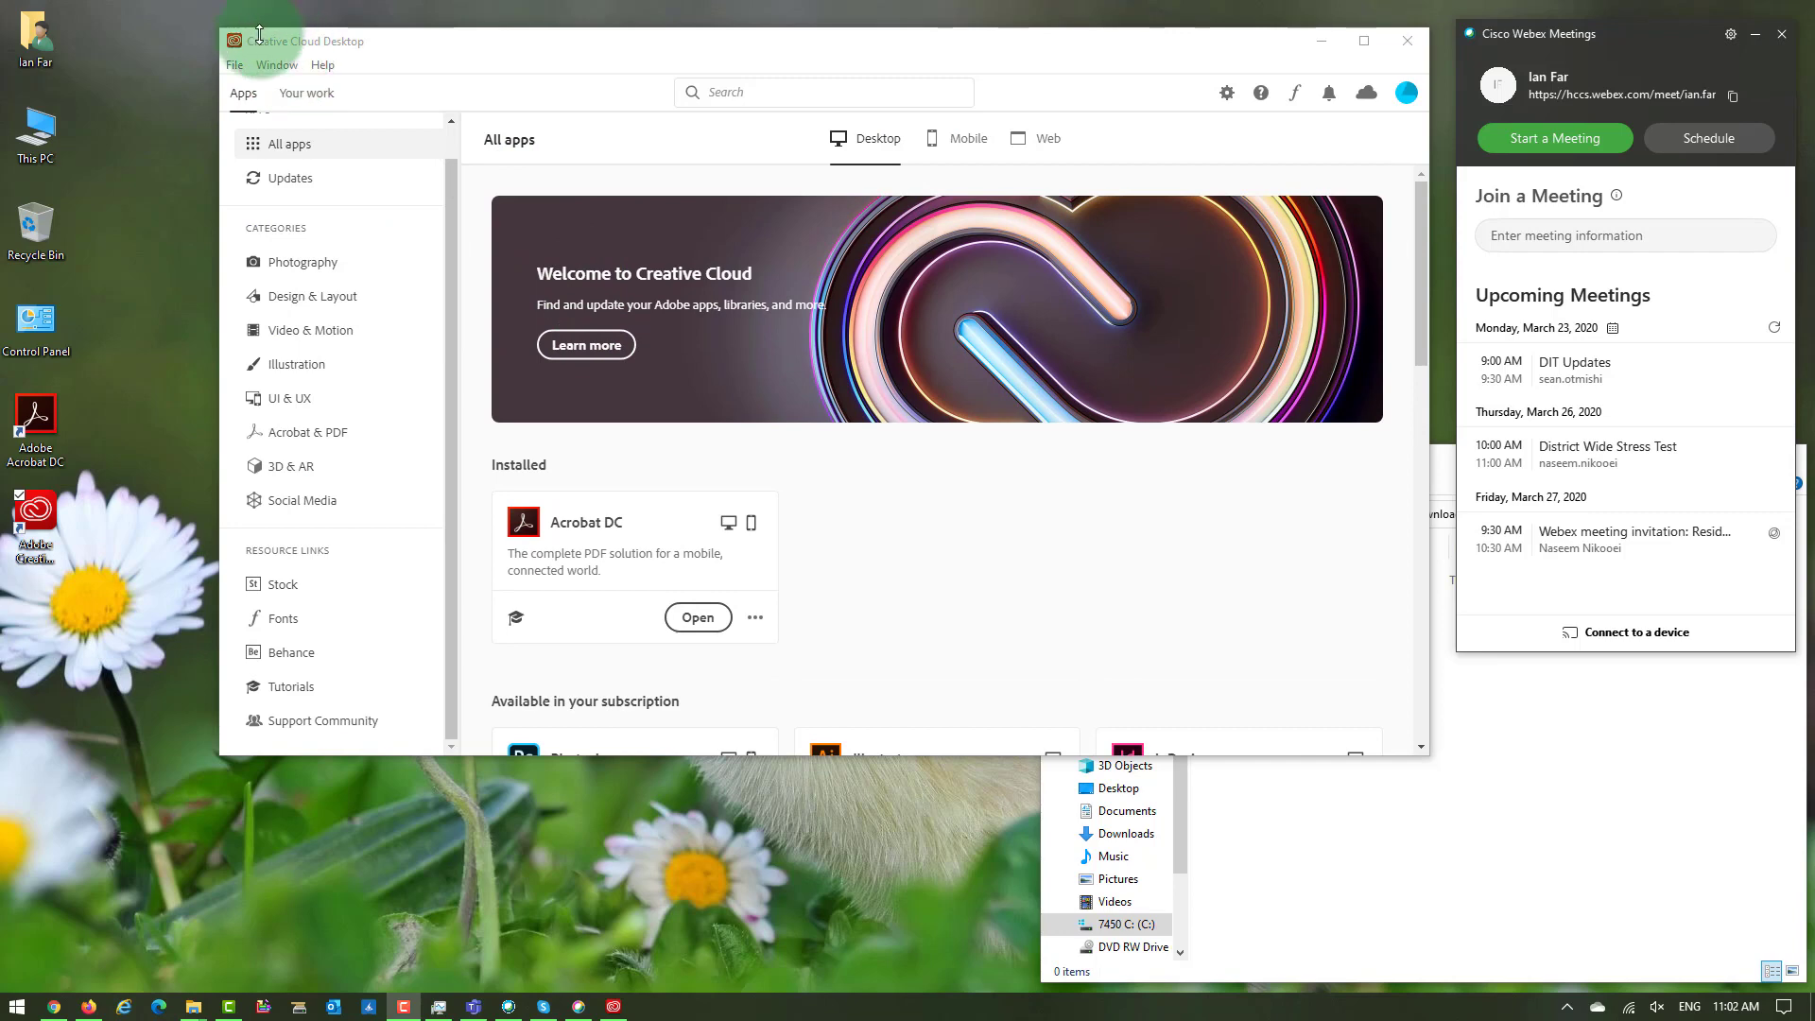
left_click(710, 622)
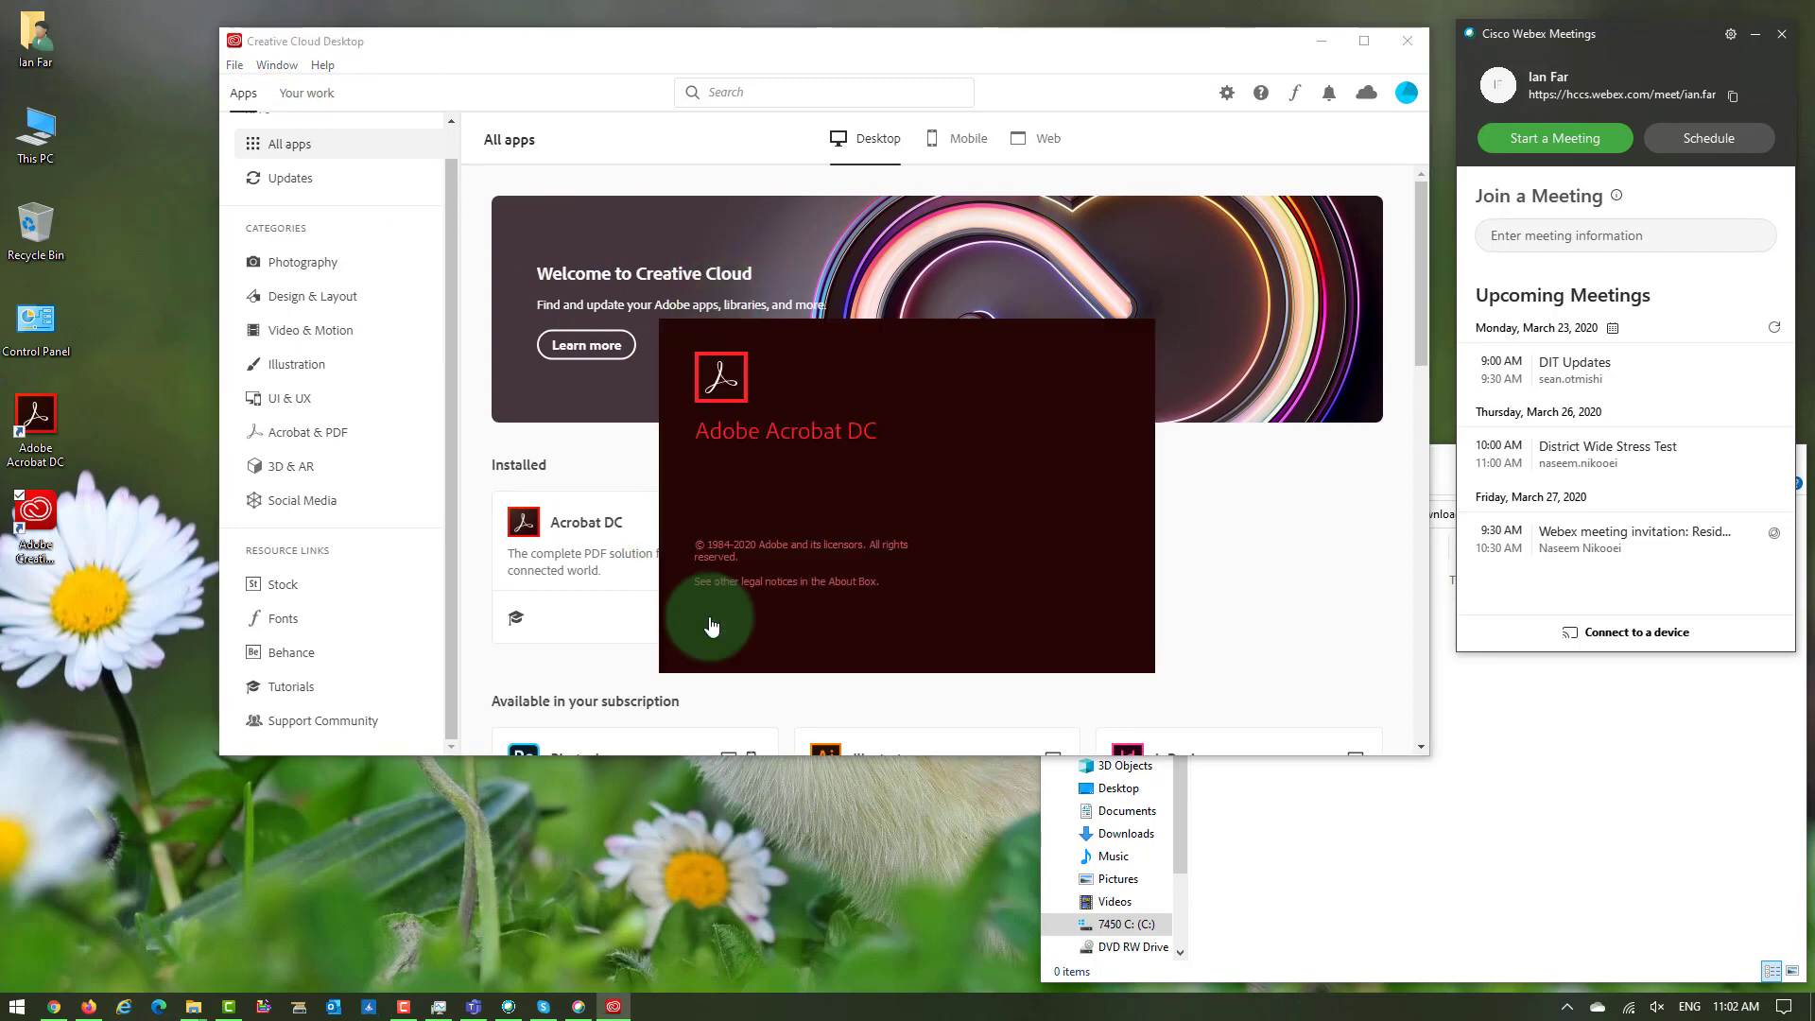